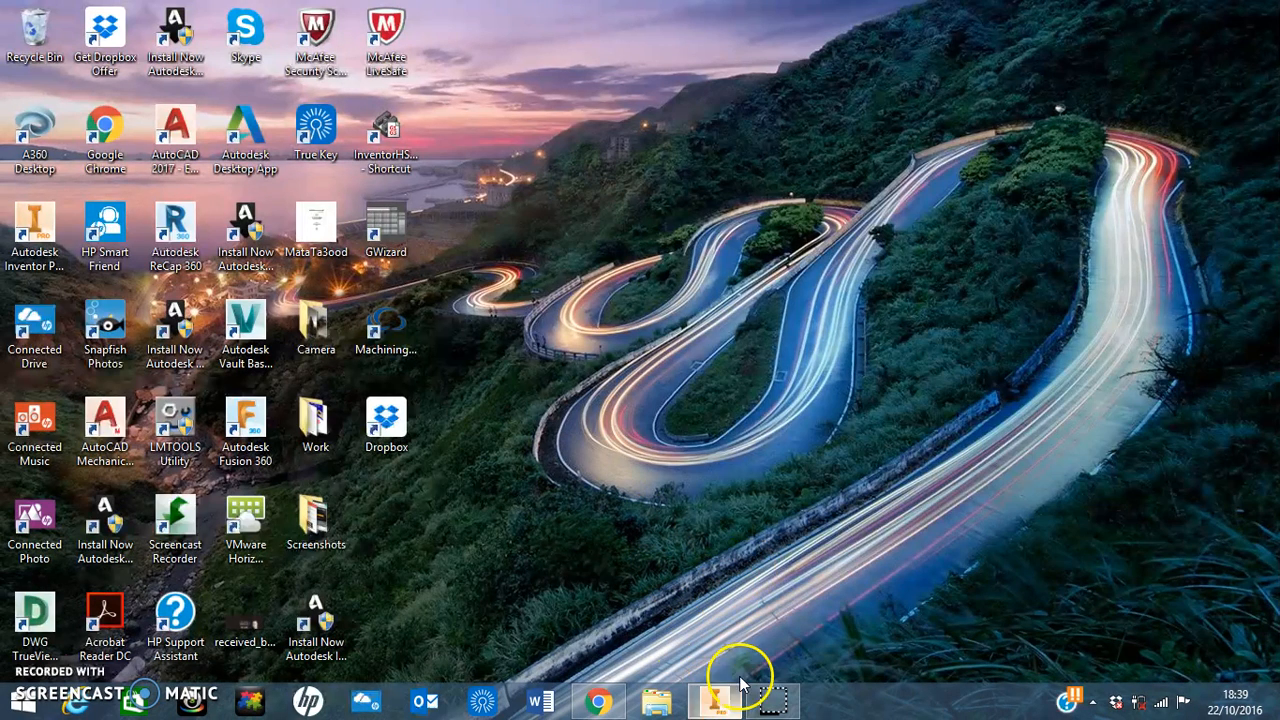
Switch to the Autodesk Inventor Professional 2017 window
click(716, 702)
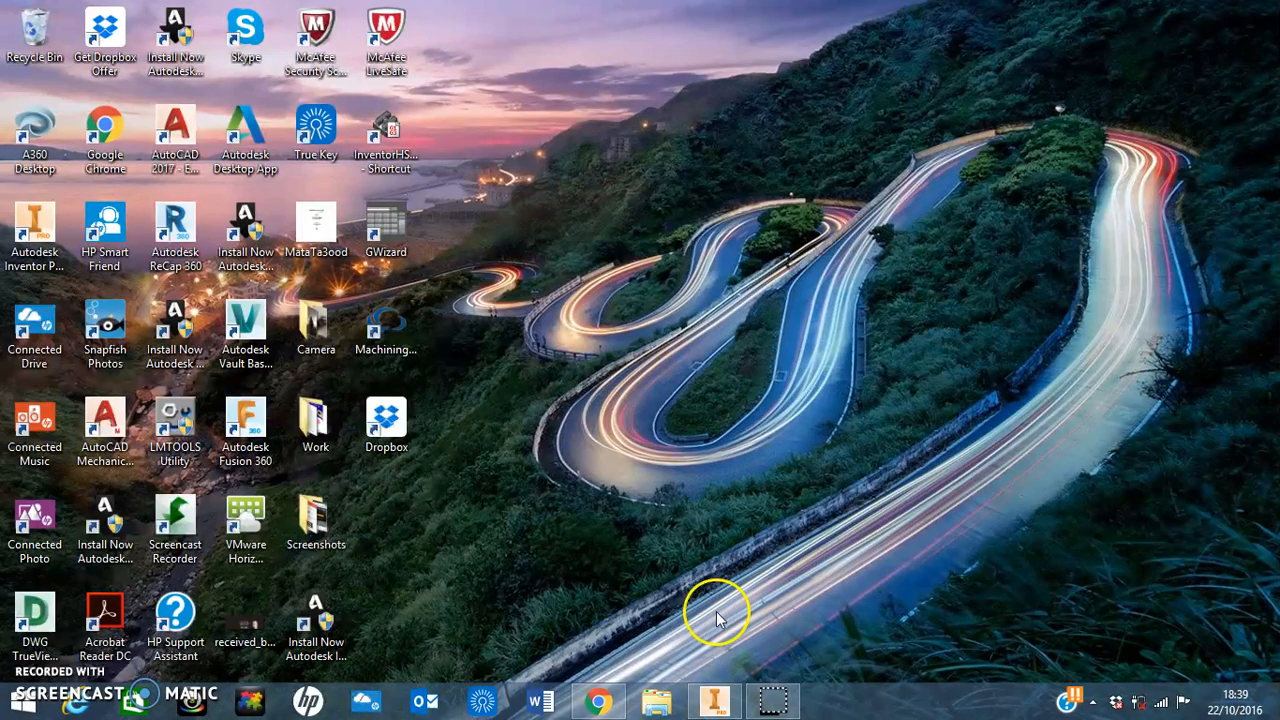
click(716, 700)
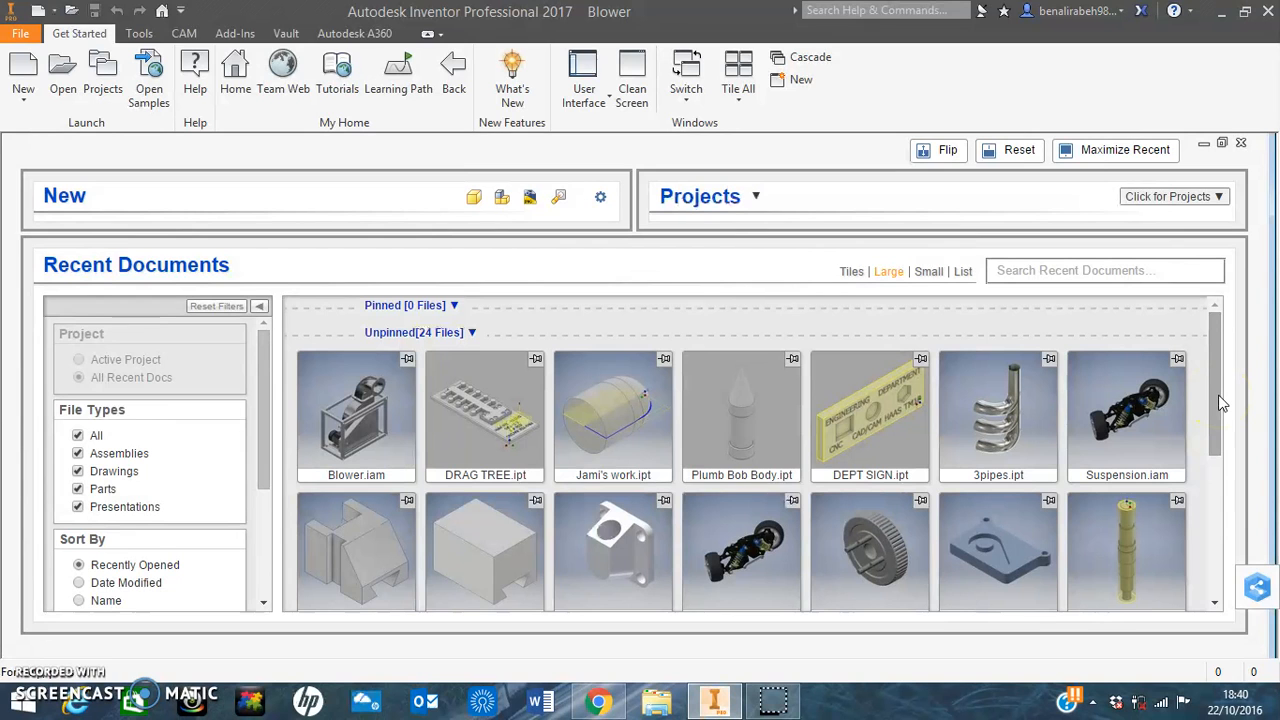
mouse_move(1220, 402)
mouse_down()
mouse_move(1220, 426)
mouse_move(1214, 400)
mouse_up()
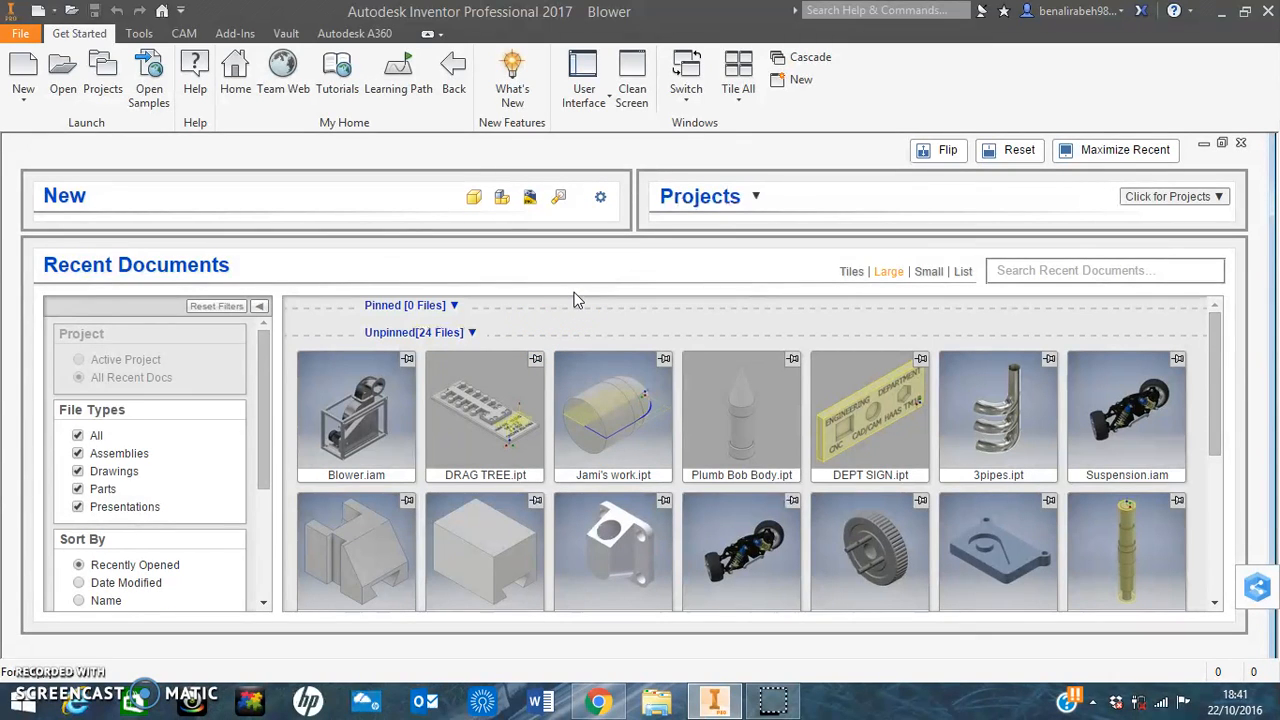
click(513, 410)
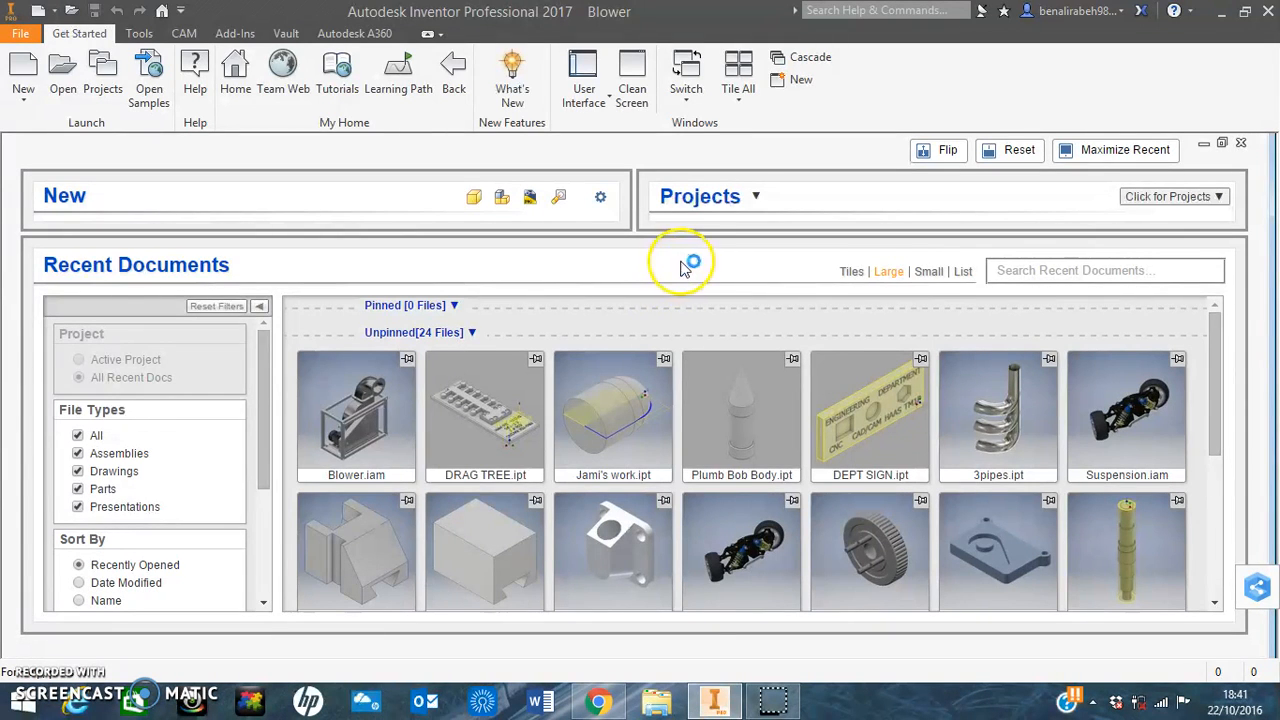
mouse_move(866, 415)
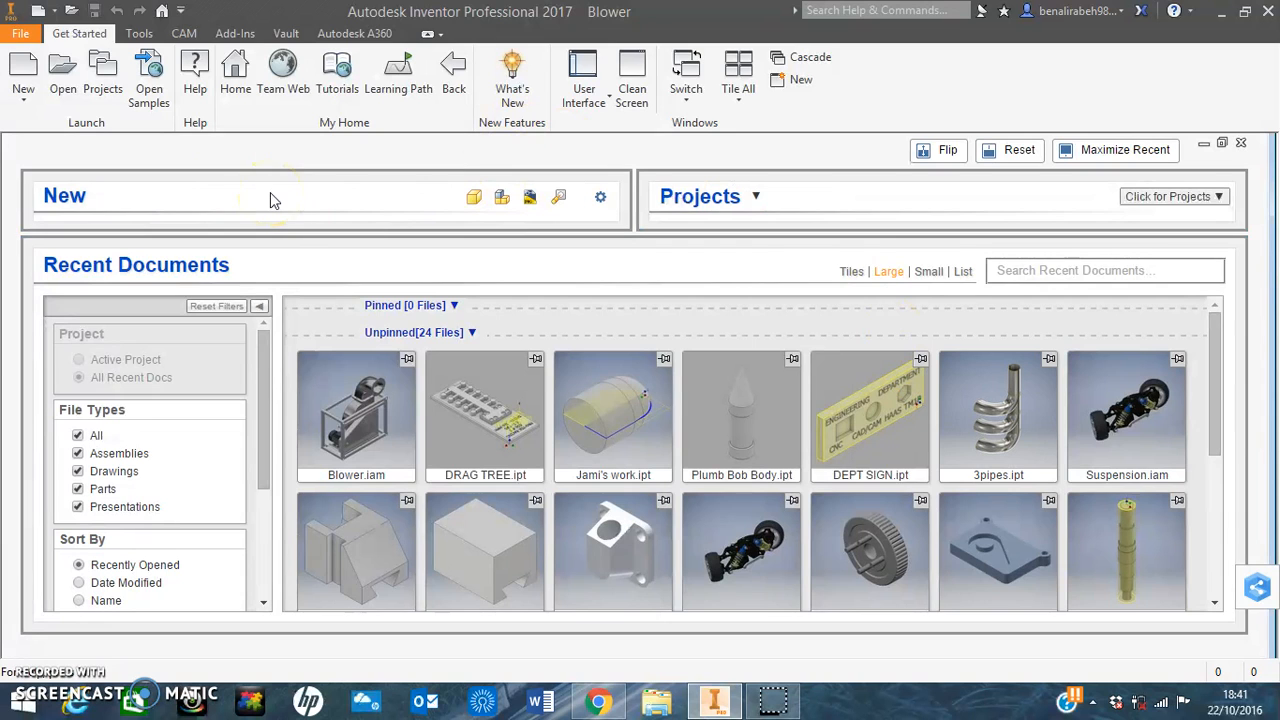
Create a new part file from the metric Standard (mm).ipt template
click(25, 82)
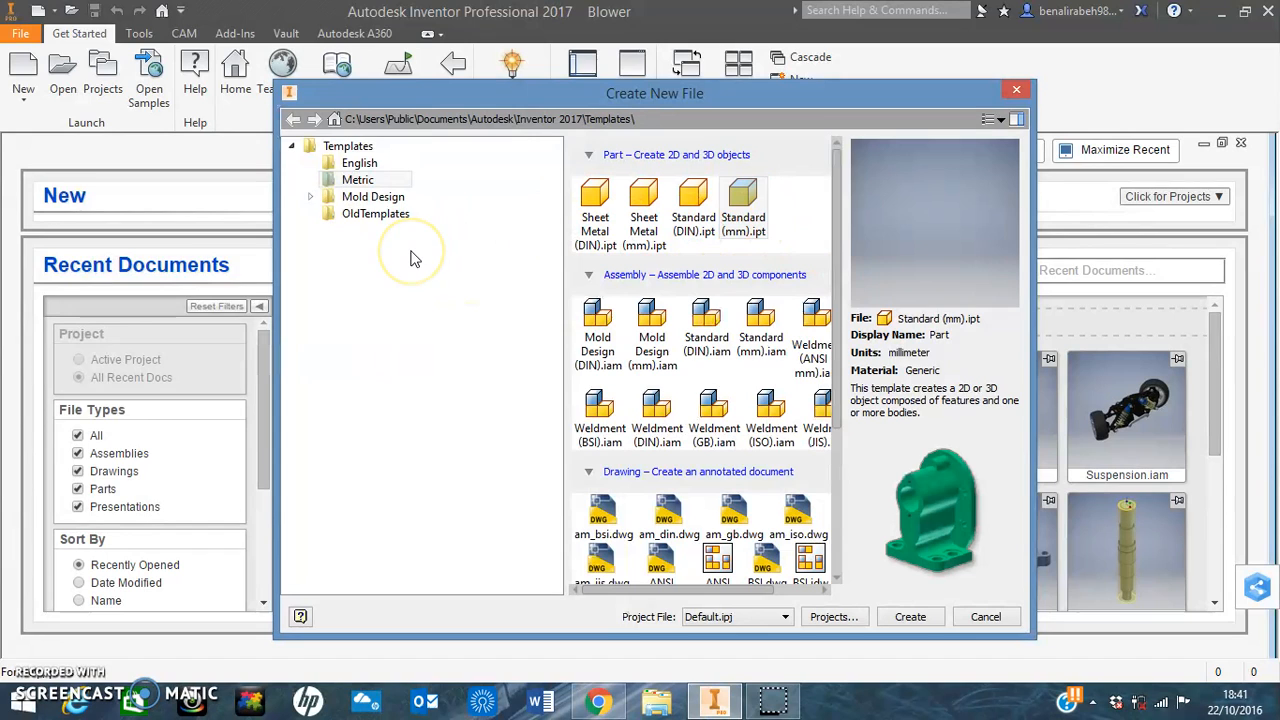
click(362, 165)
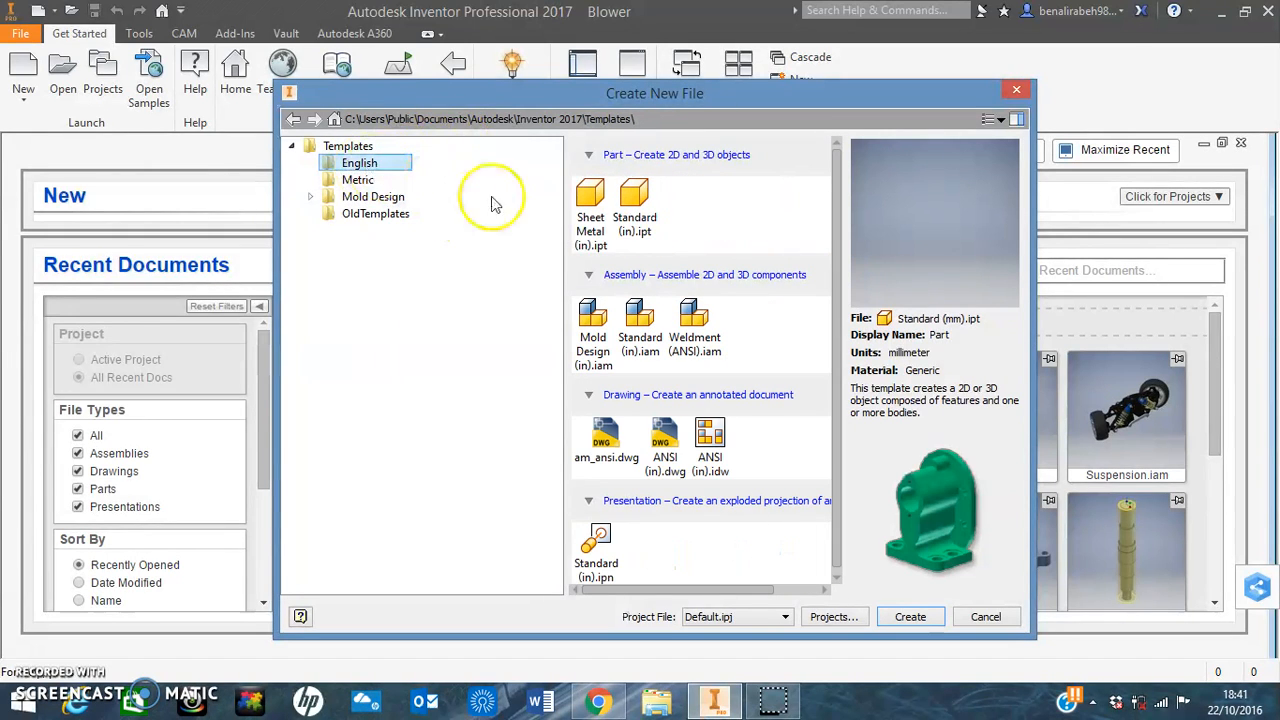
click(640, 220)
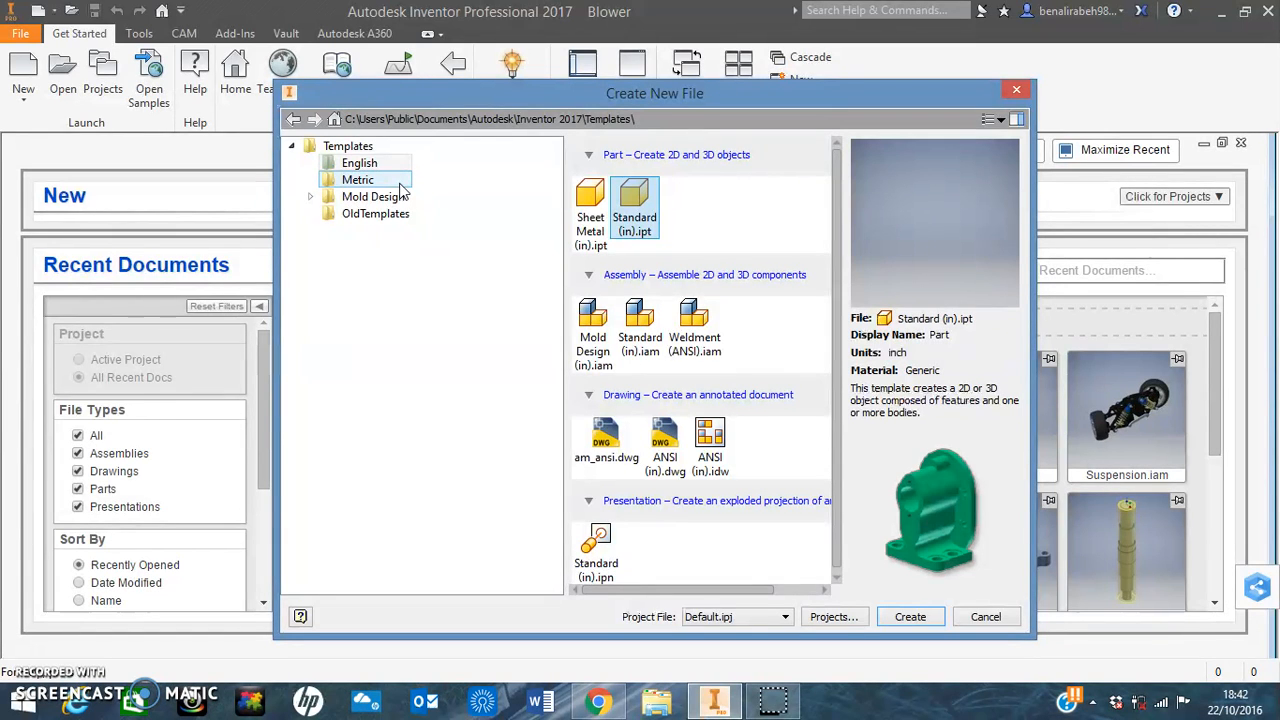
click(365, 180)
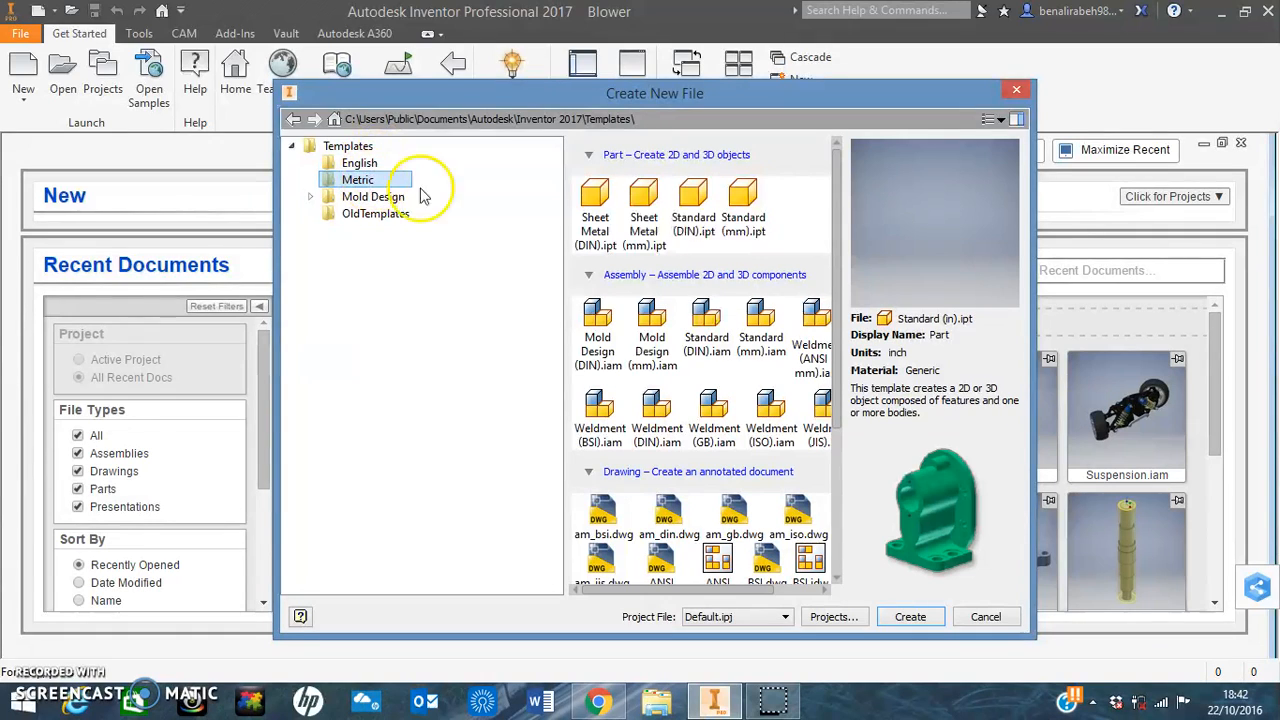
click(755, 222)
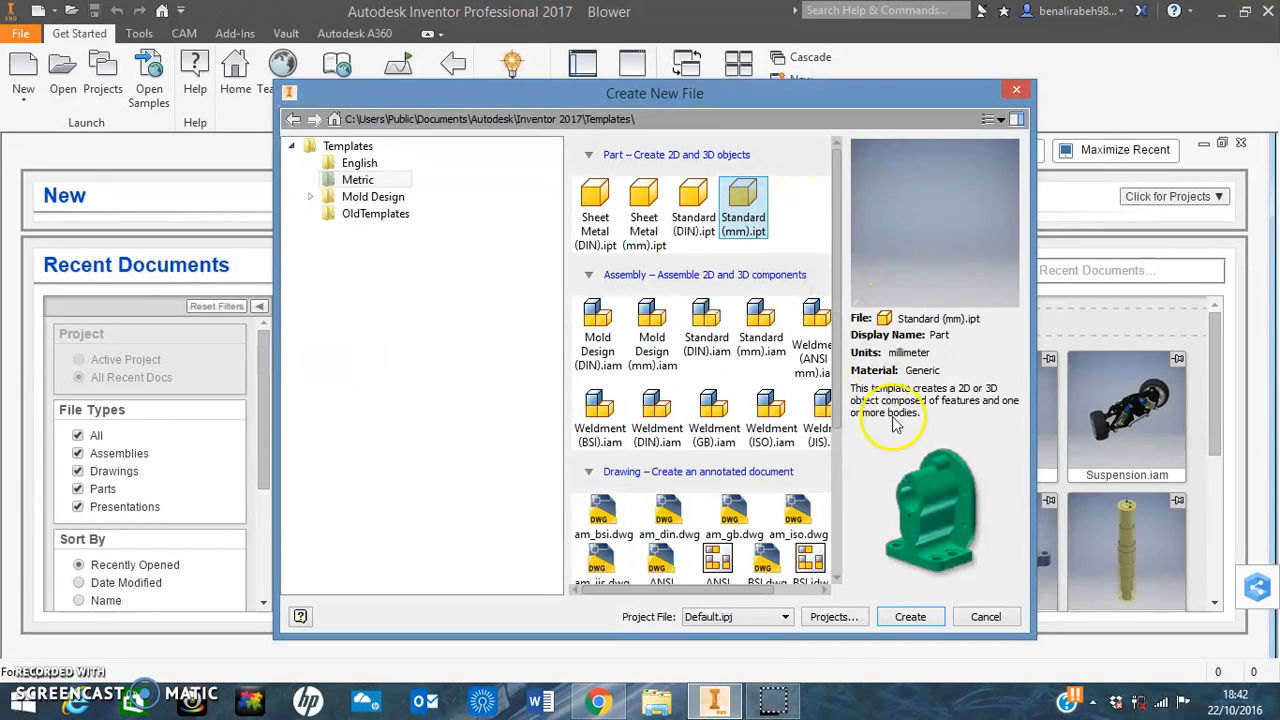
click(910, 617)
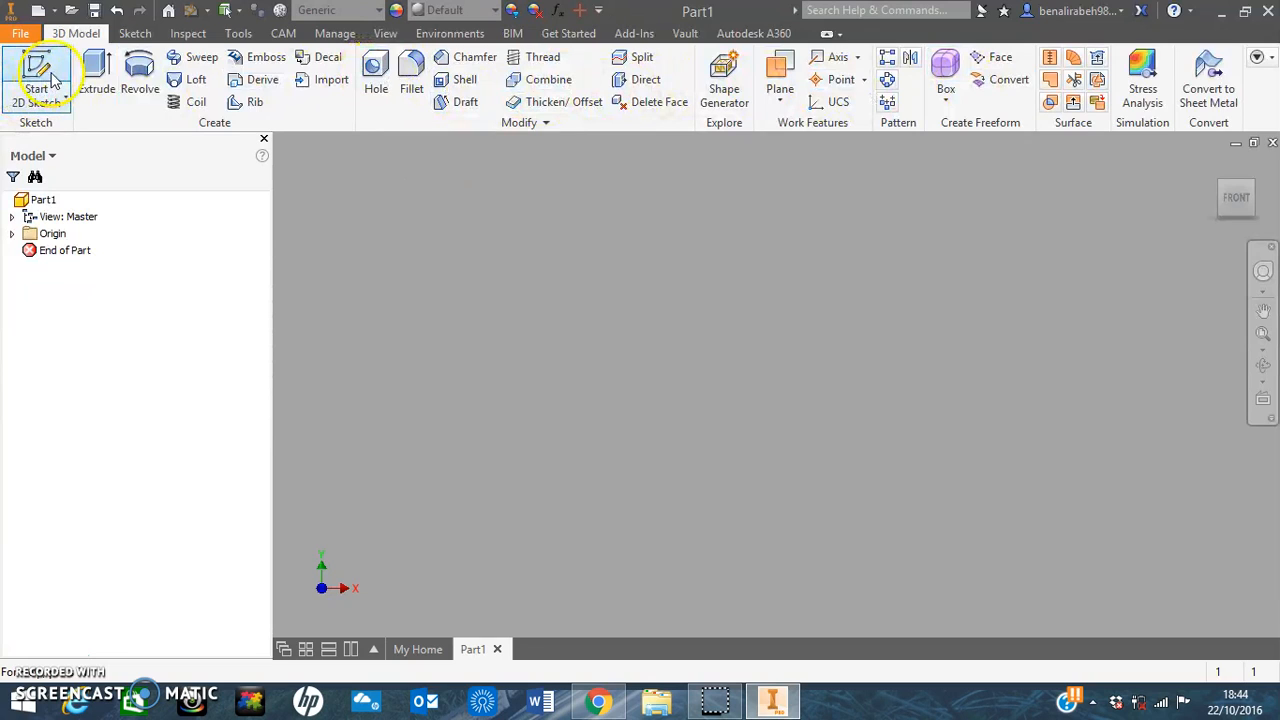
Start a 2D sketch on the XY origin plane of the new part
click(55, 105)
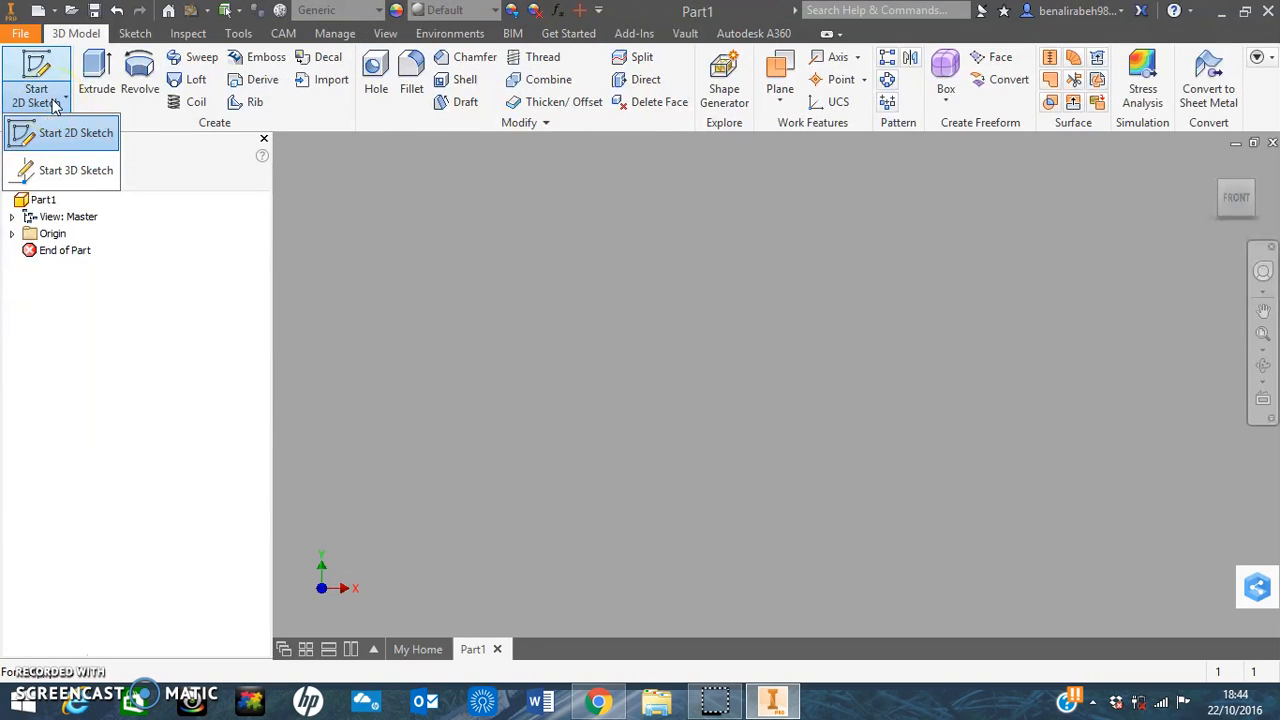
click(58, 76)
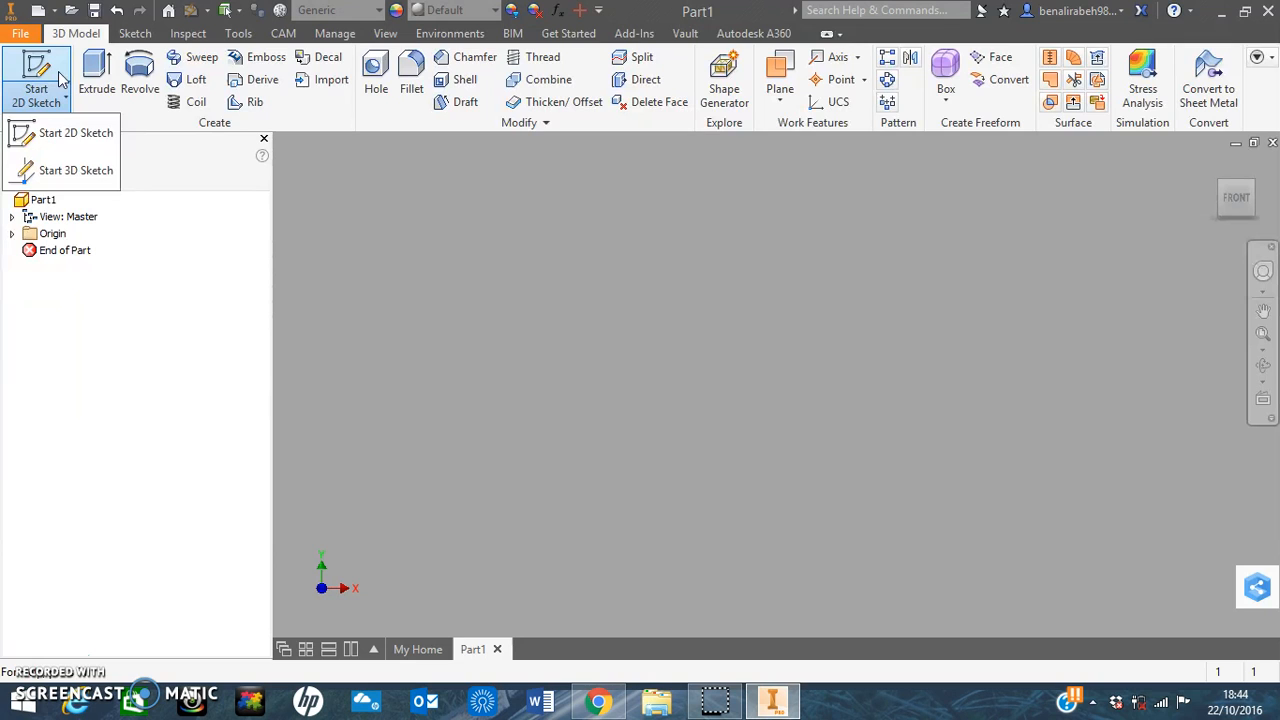
click(68, 134)
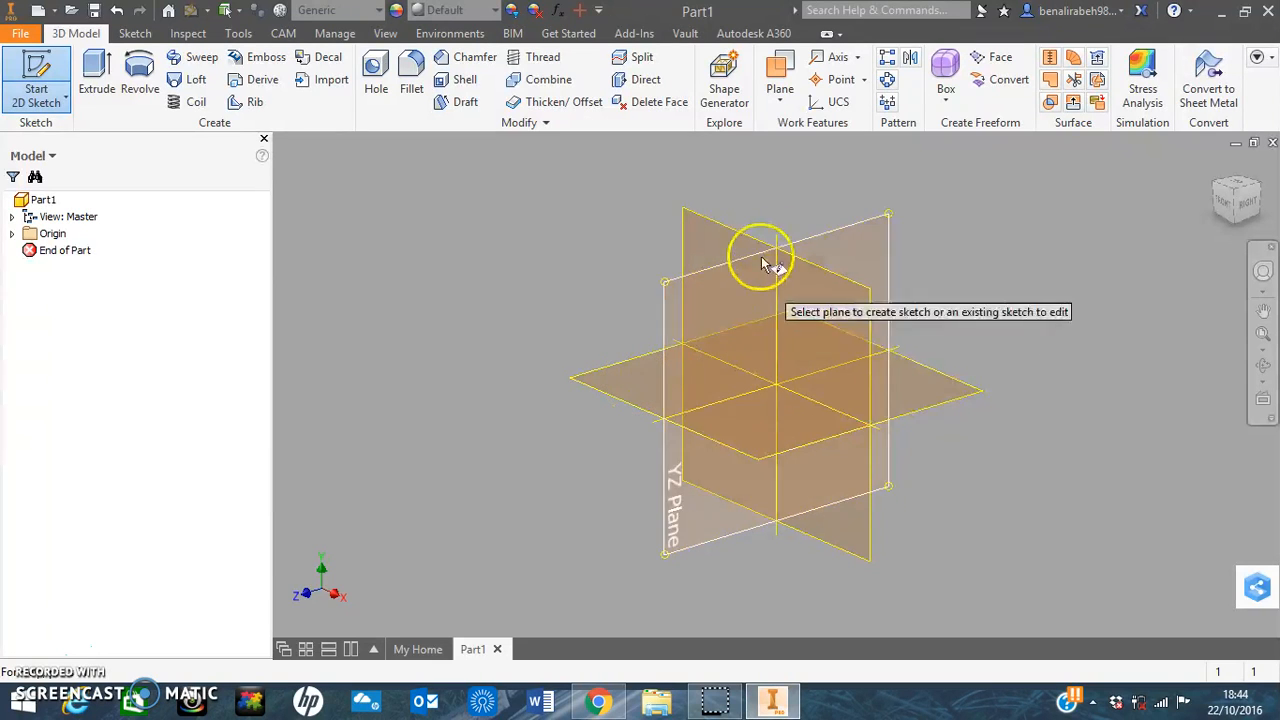
double_click(27, 236)
click(66, 250)
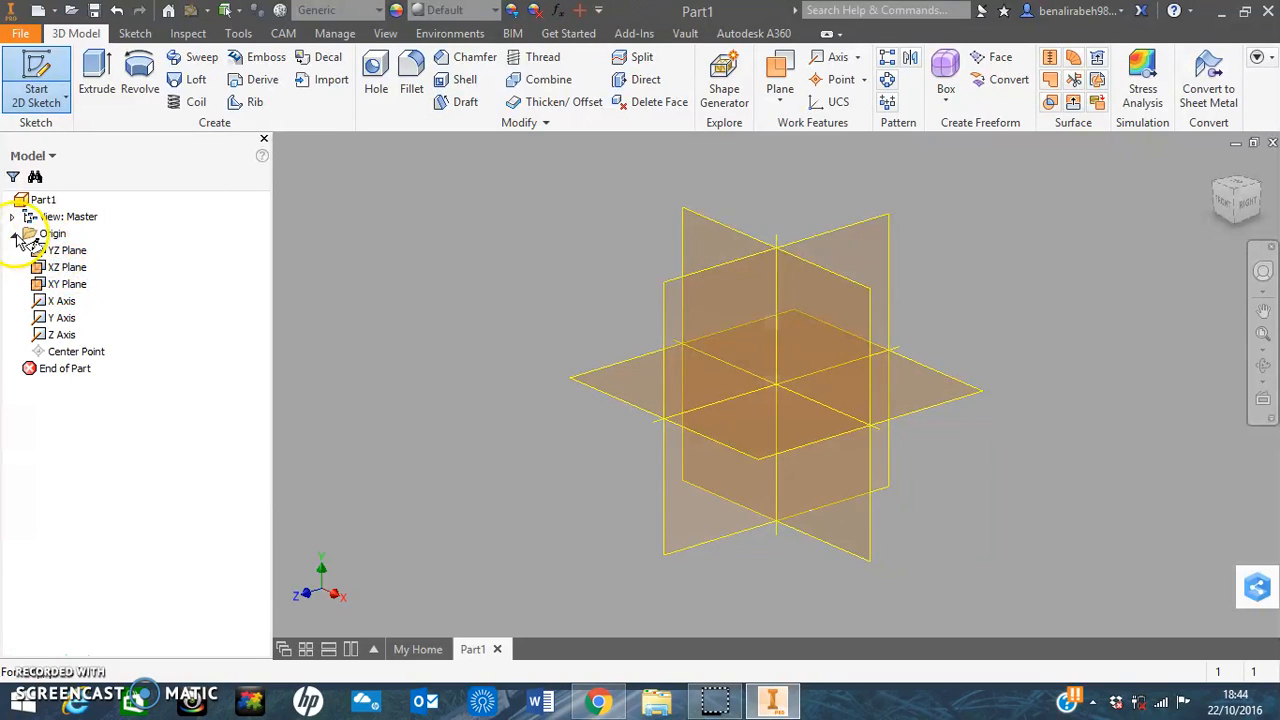
click(14, 234)
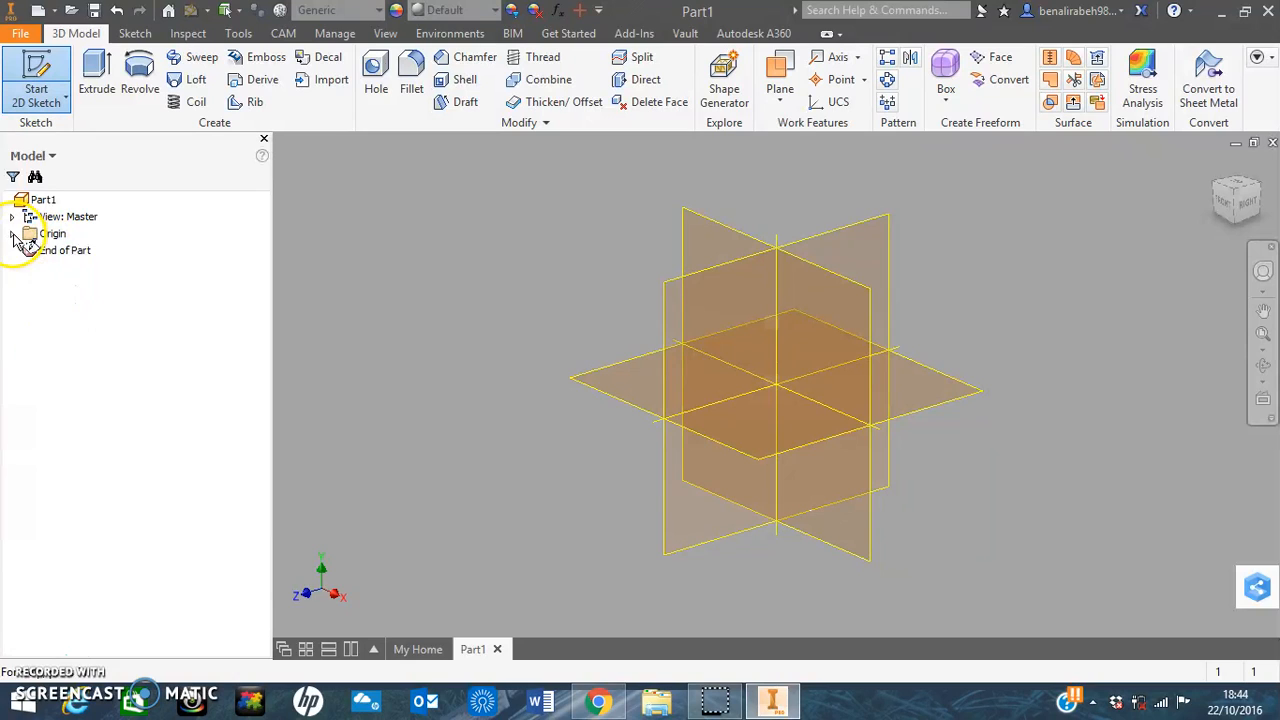
click(722, 248)
click(848, 432)
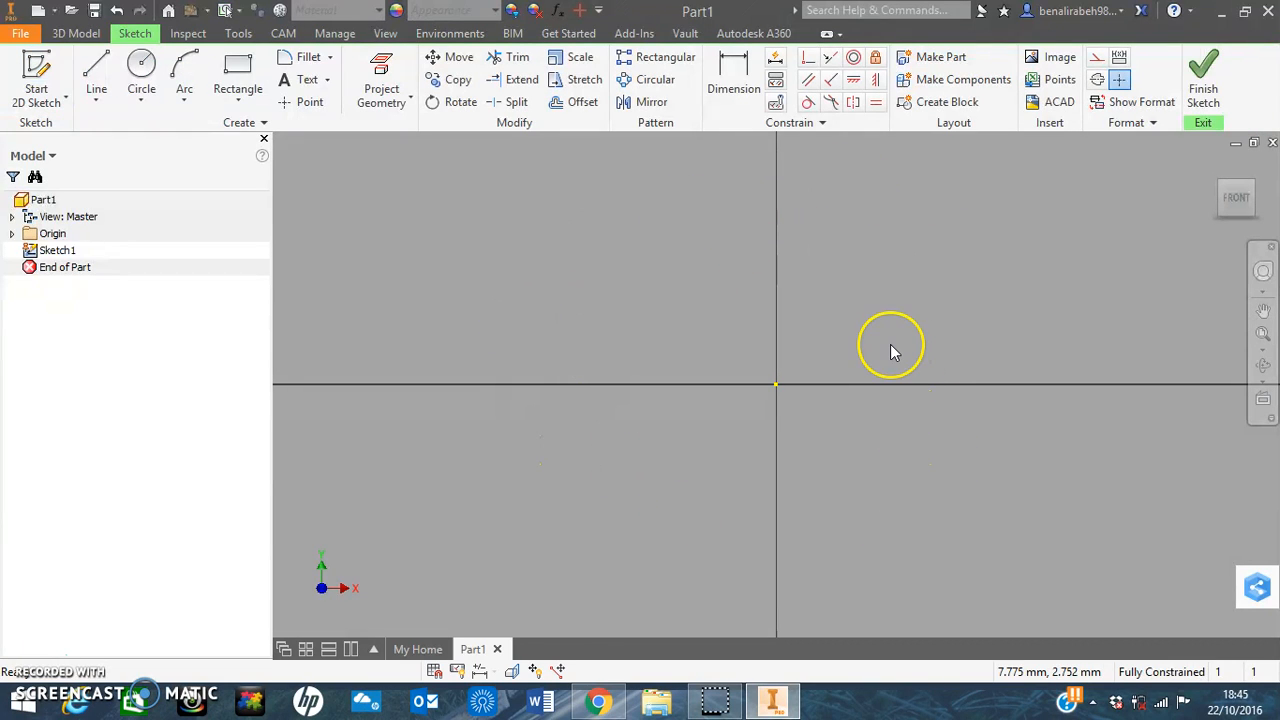
click(98, 74)
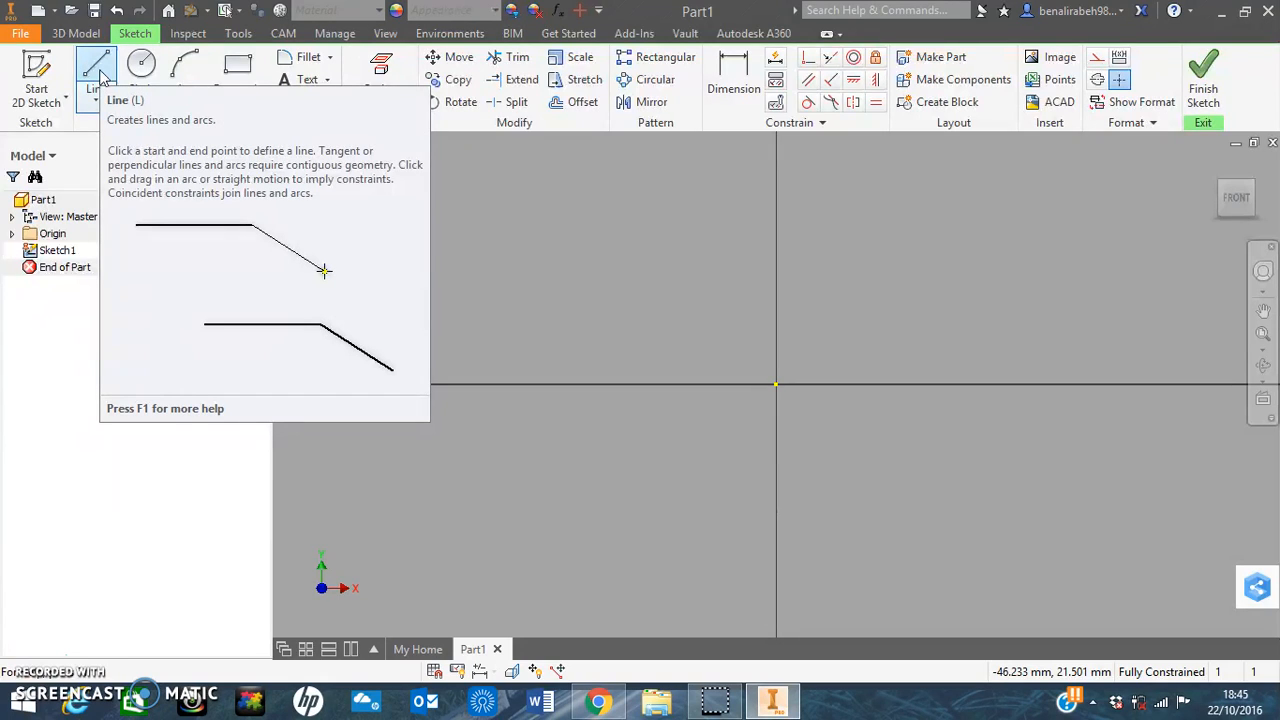
click(104, 80)
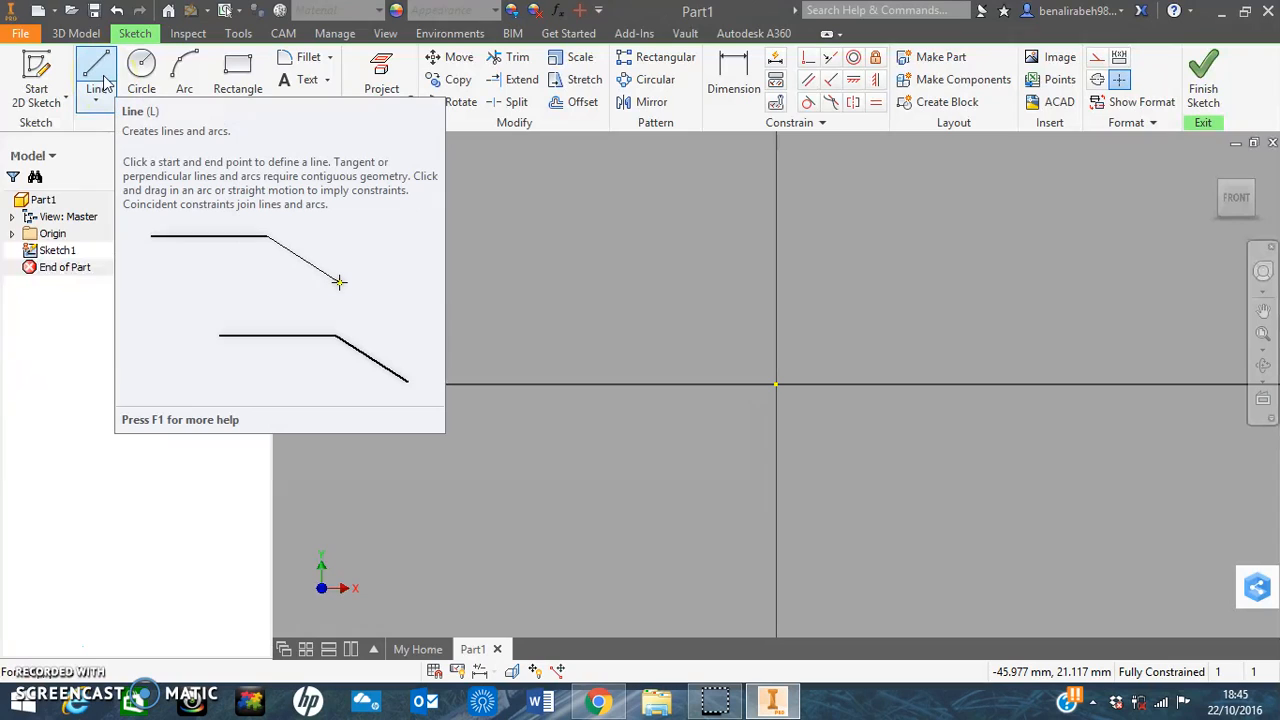
click(142, 68)
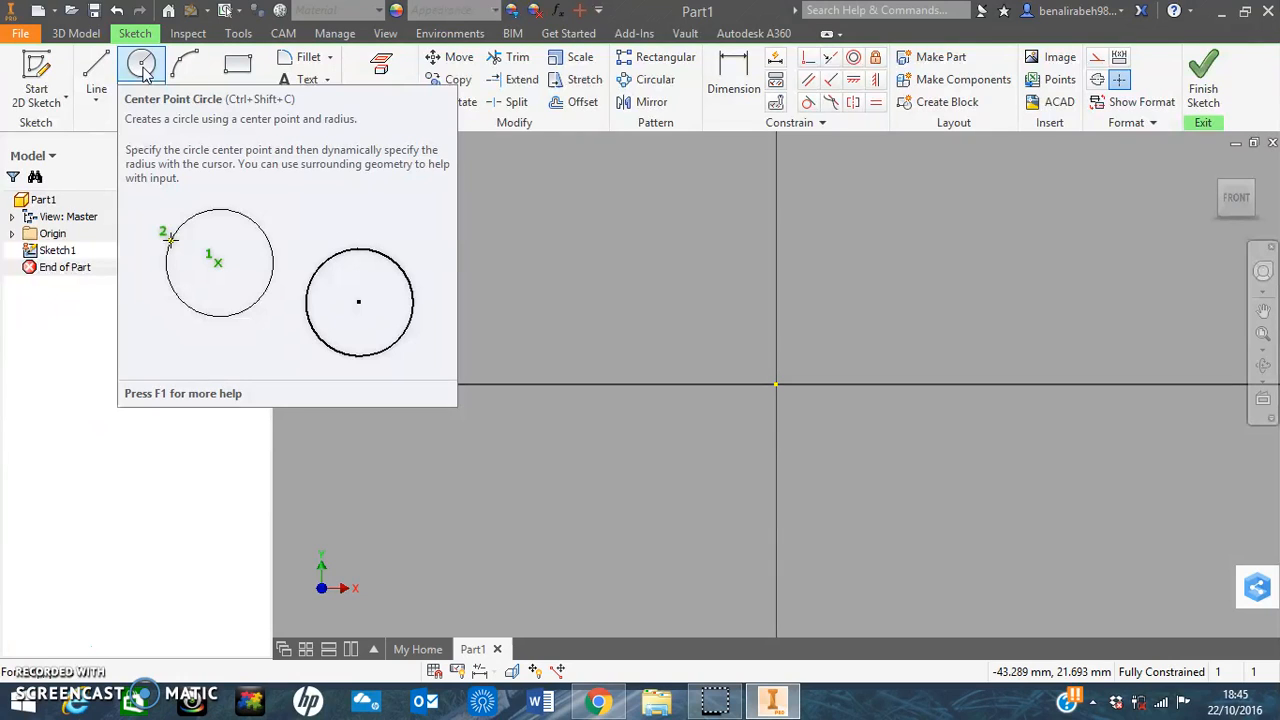
click(182, 72)
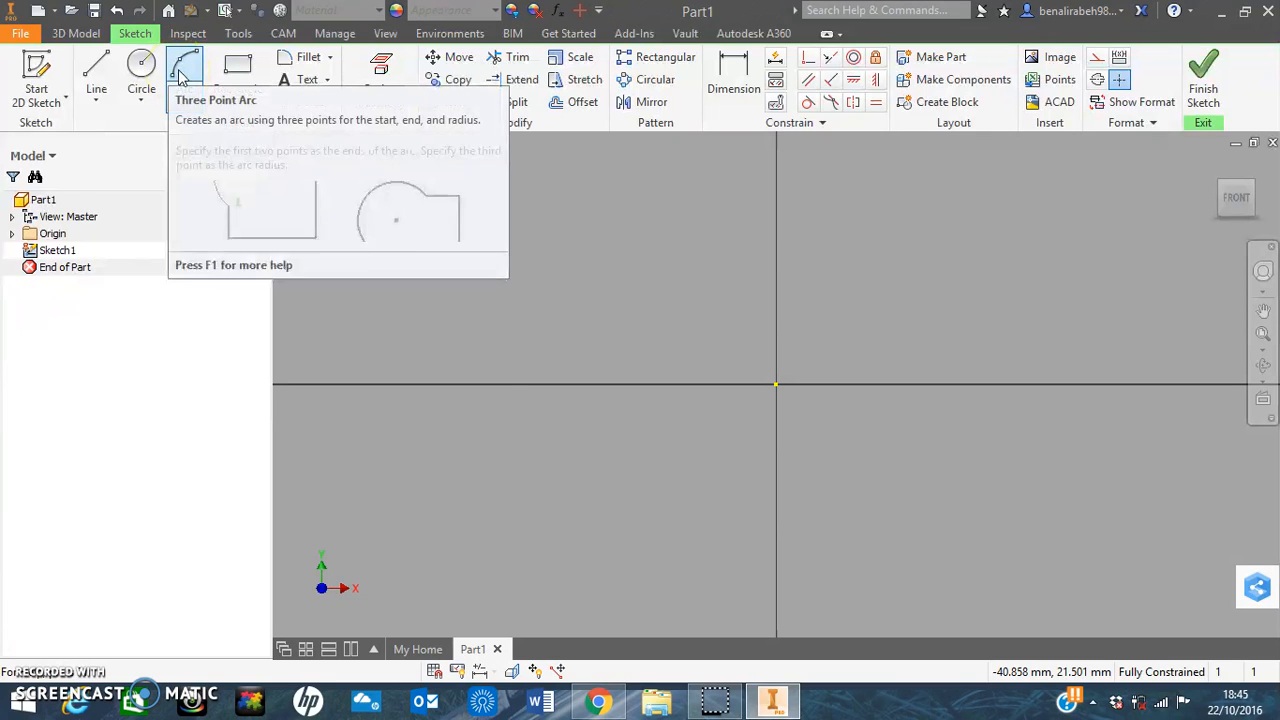
click(249, 72)
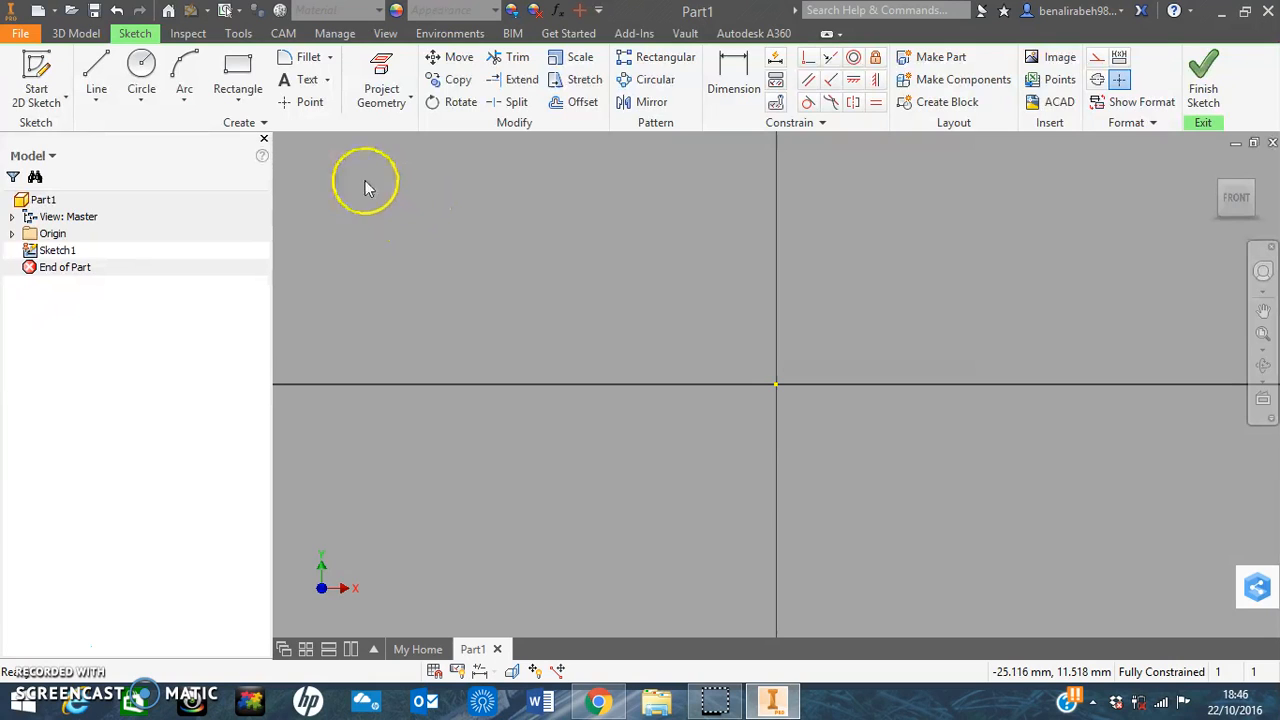
Sketch a centre-point circle with a diameter of 25 mm, its centre placed above and to the left of the origin
click(148, 72)
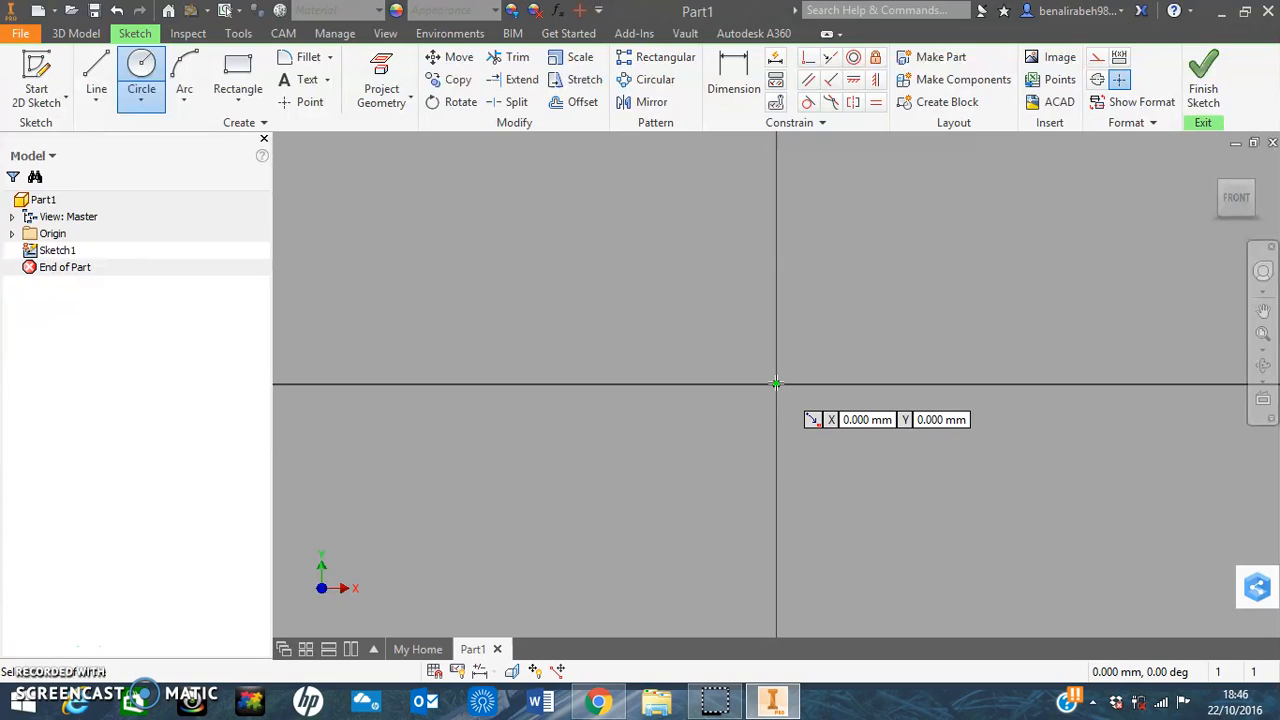
click(529, 288)
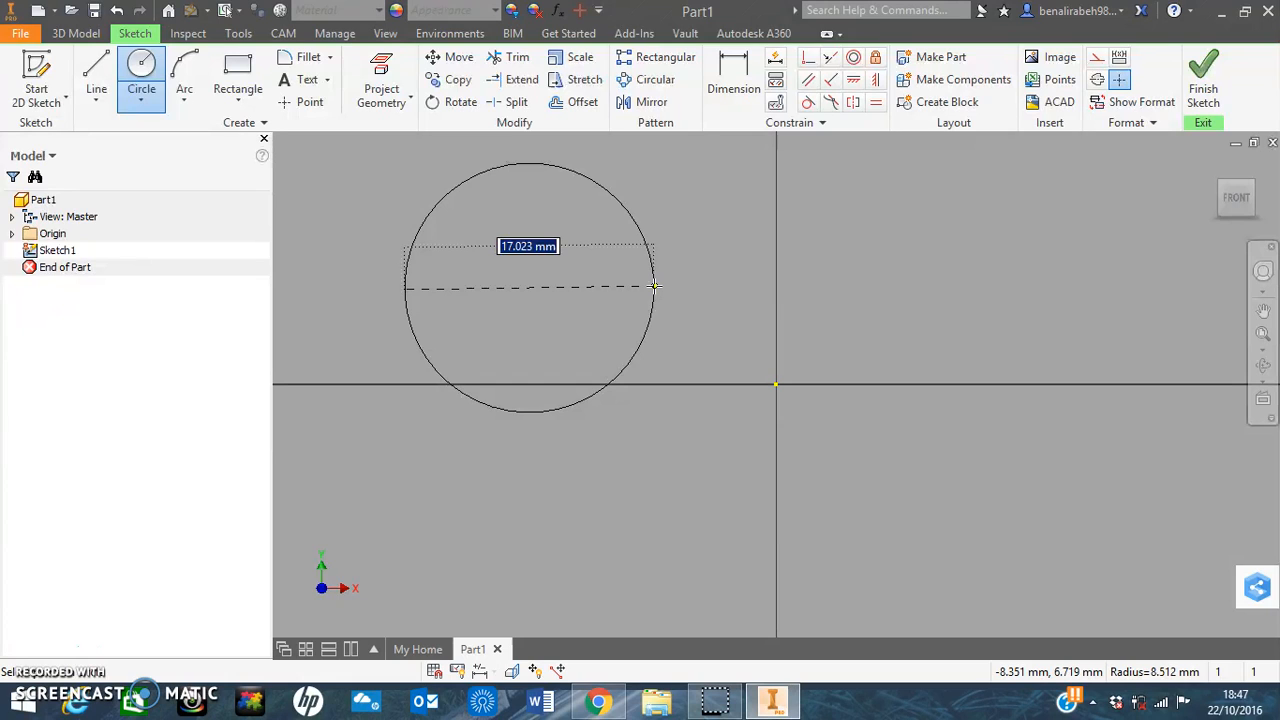
text(25)
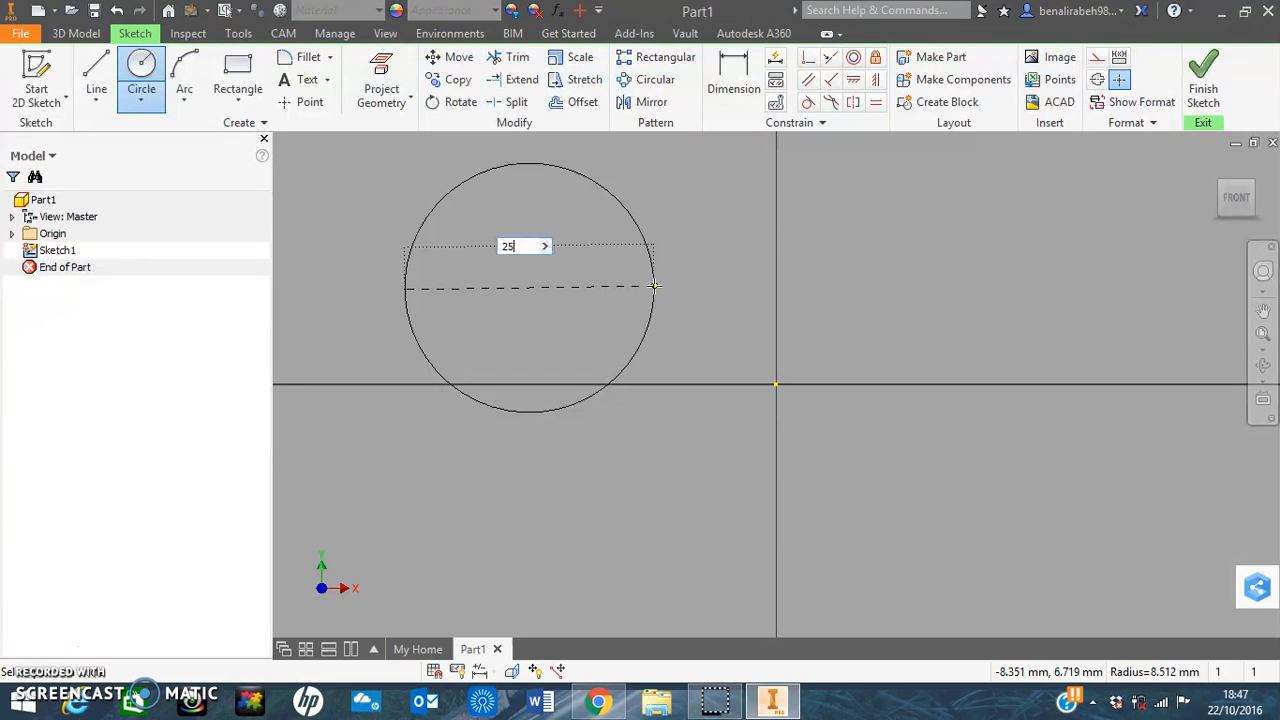
key(Return)
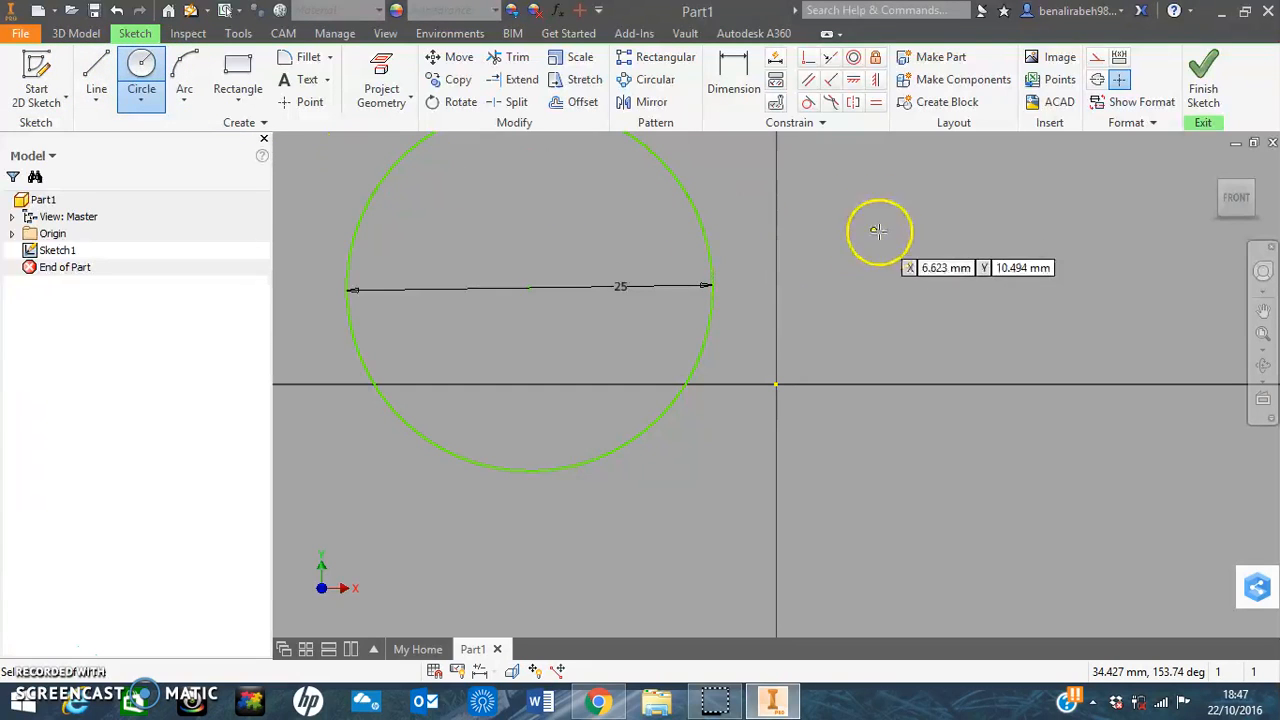
click(104, 64)
click(141, 64)
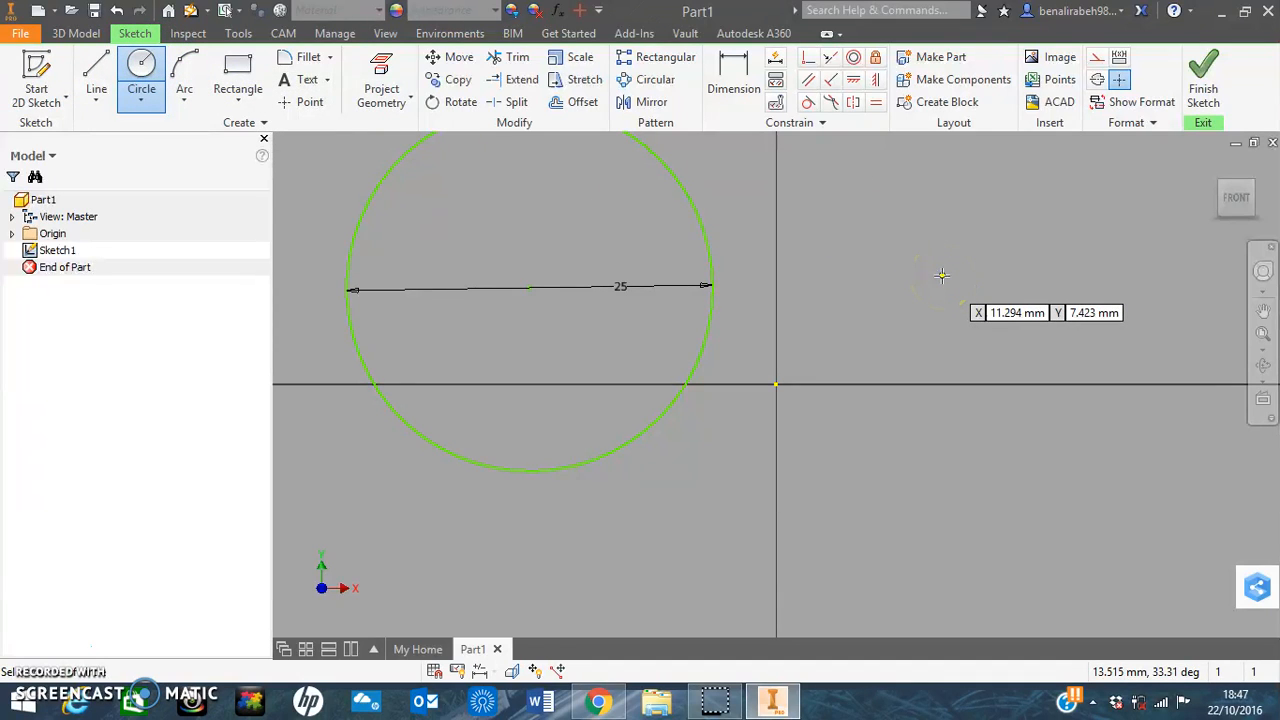
key(Escape)
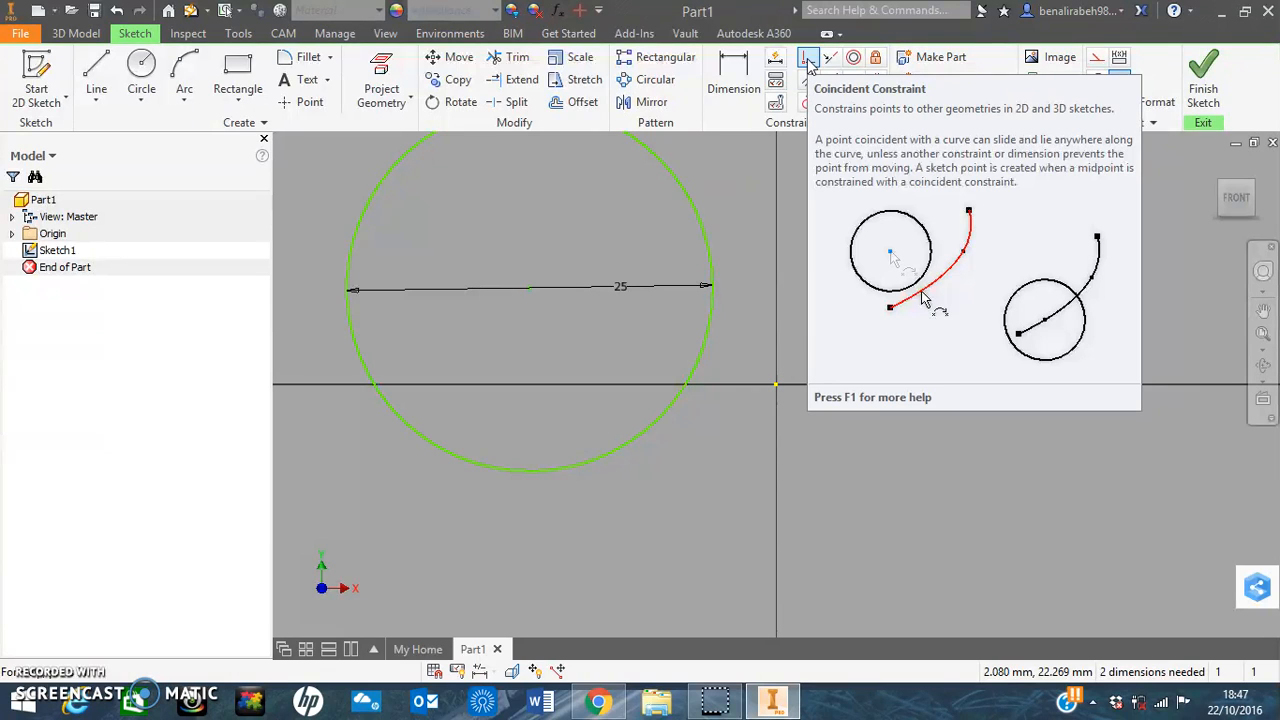
Apply a coincident constraint between the 25 mm circle's centre and the sketch origin
click(808, 62)
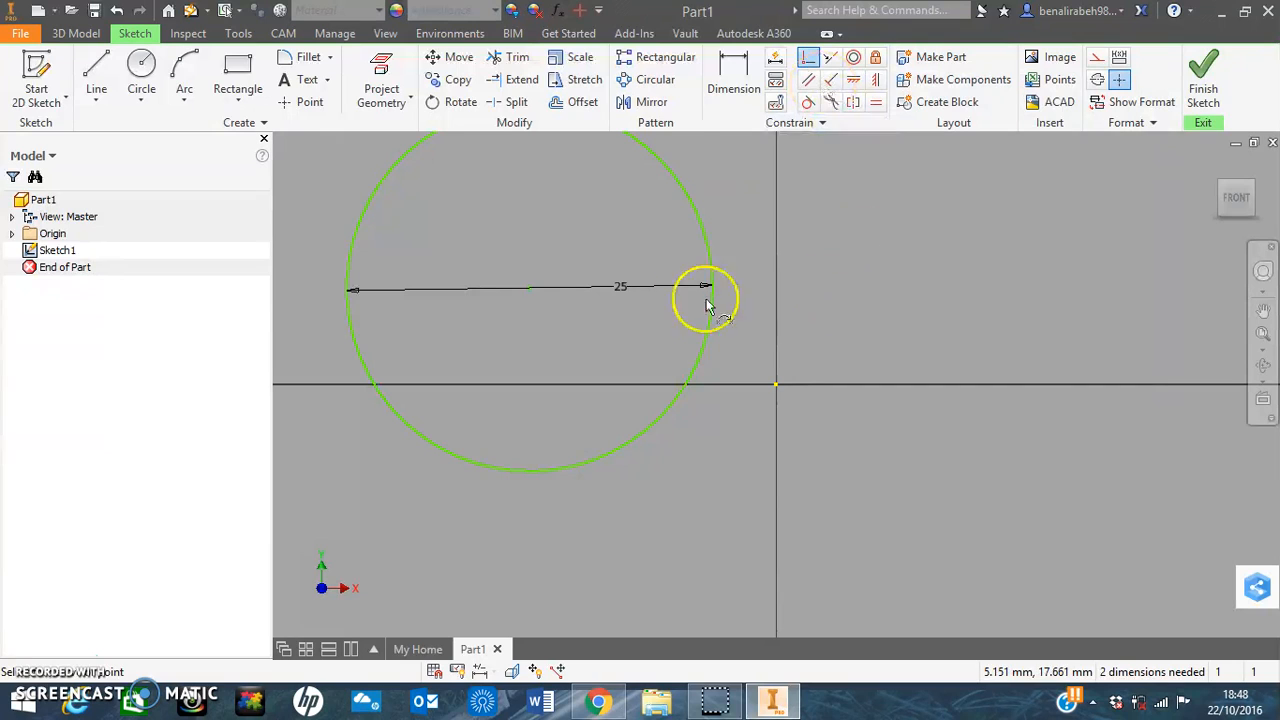
click(530, 290)
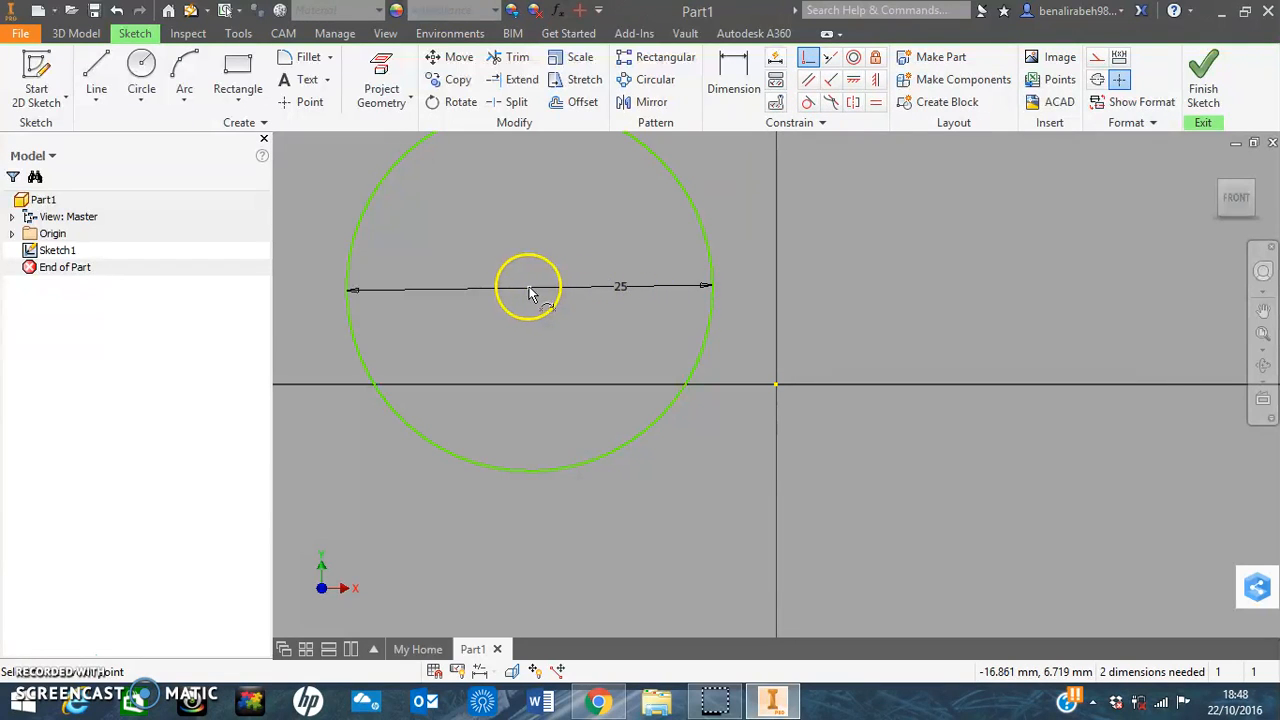
click(776, 385)
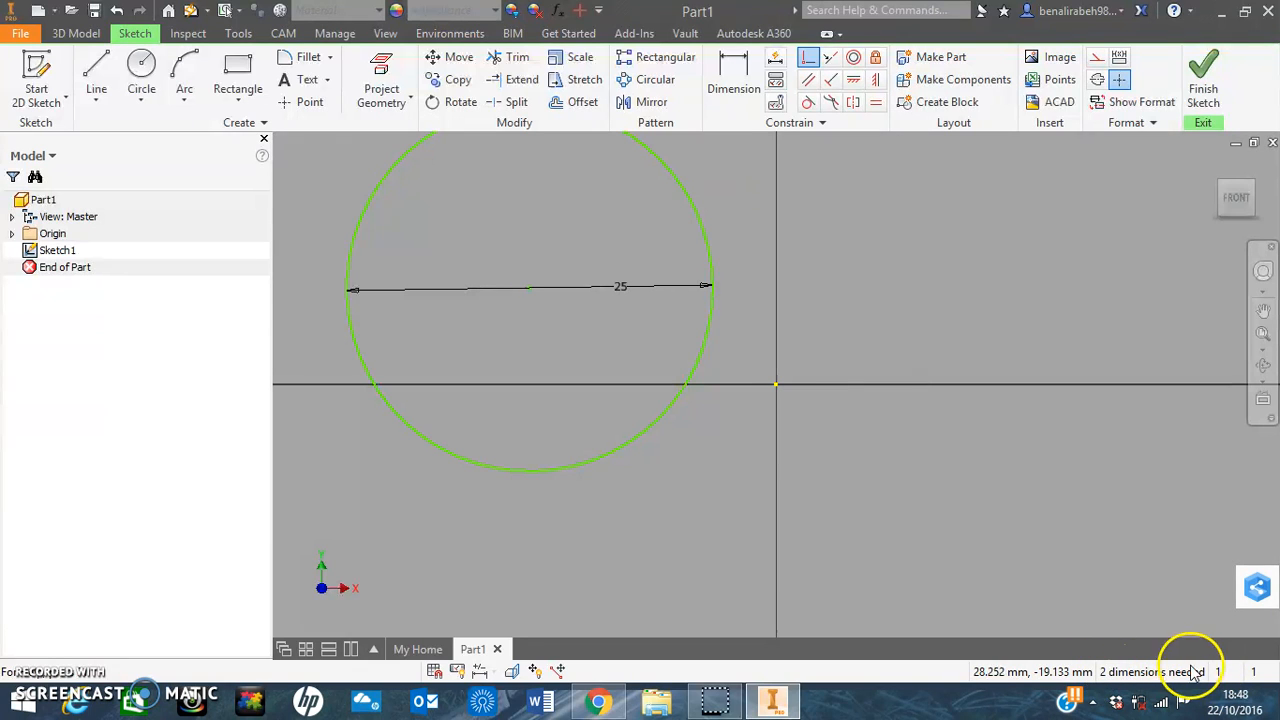
click(530, 290)
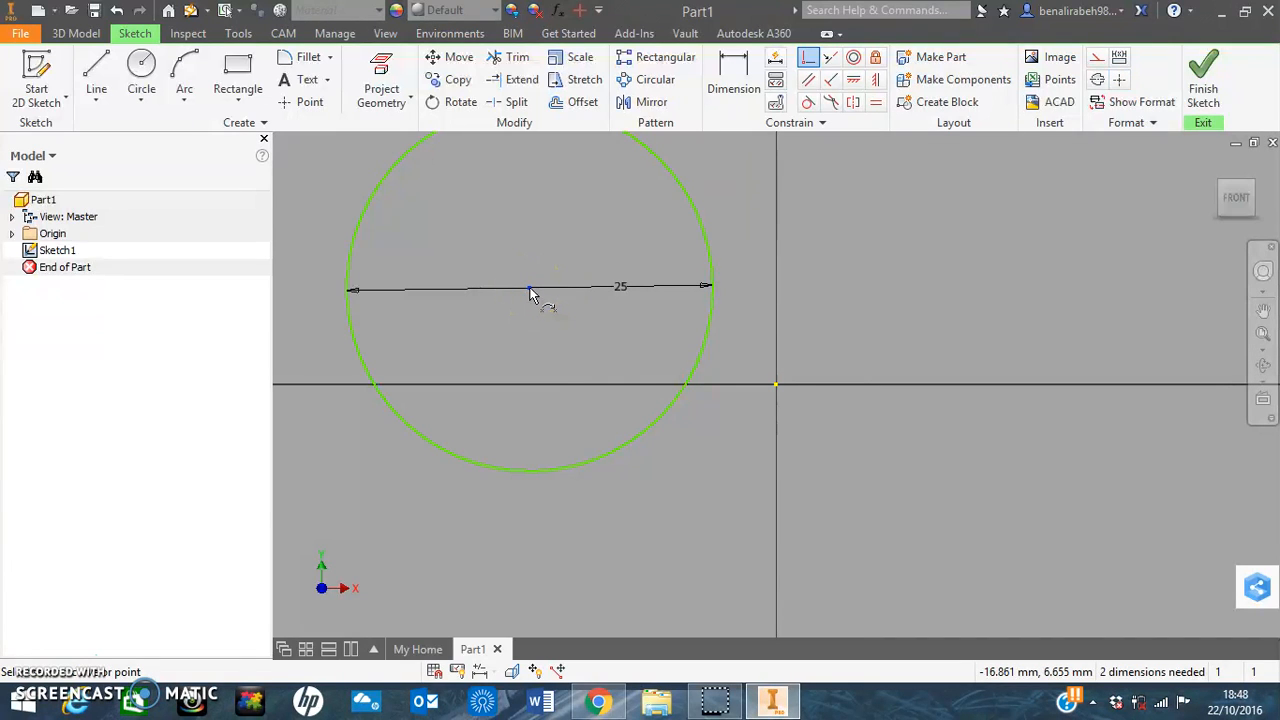
click(776, 386)
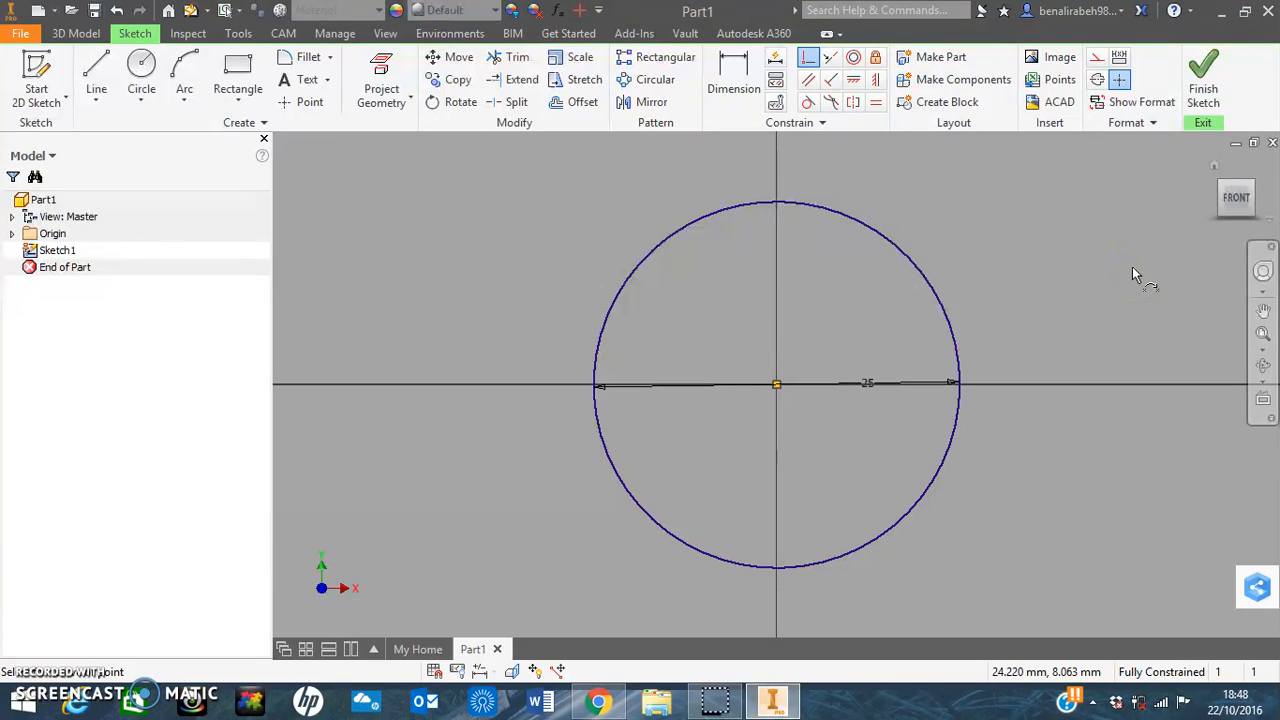
click(1205, 90)
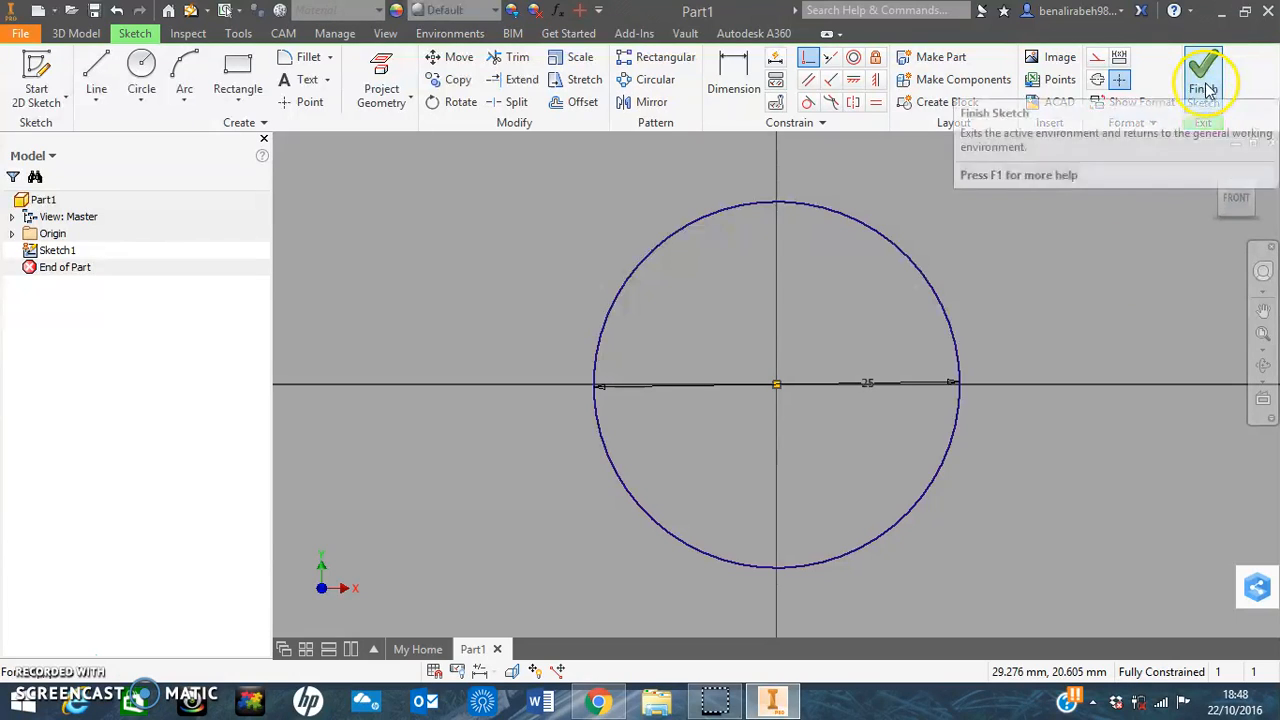
right_click(1069, 244)
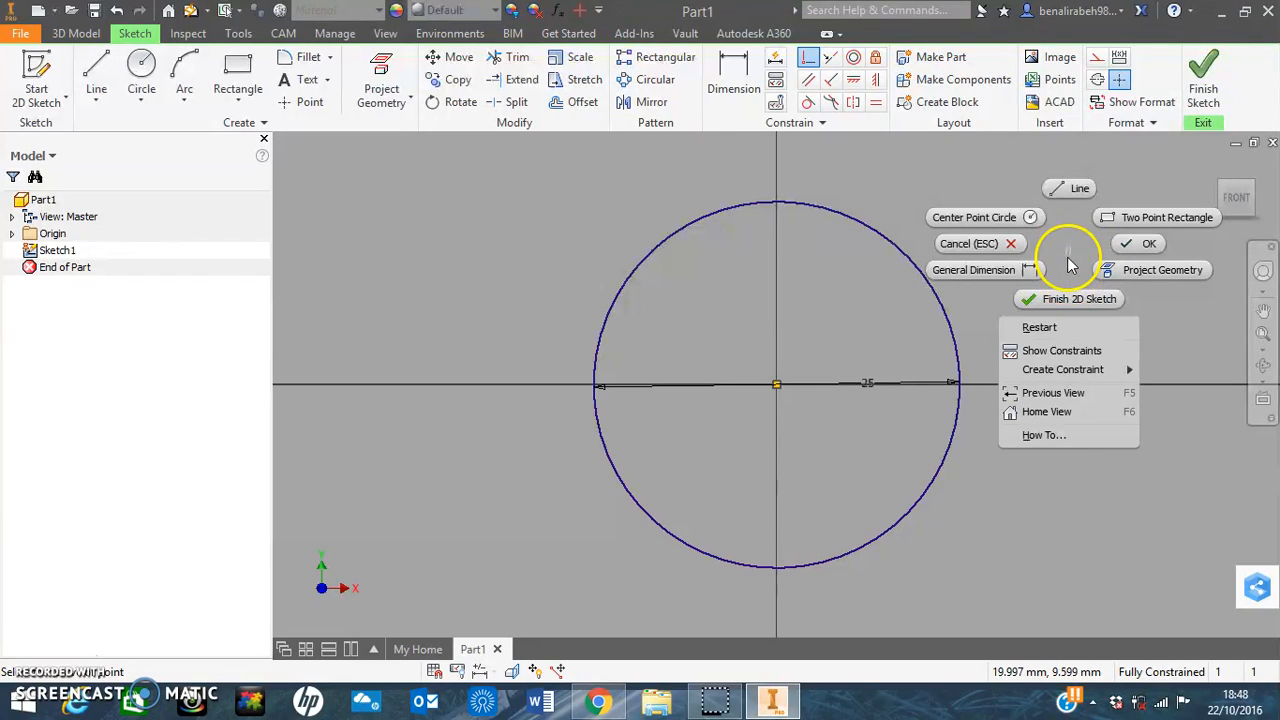
click(1067, 257)
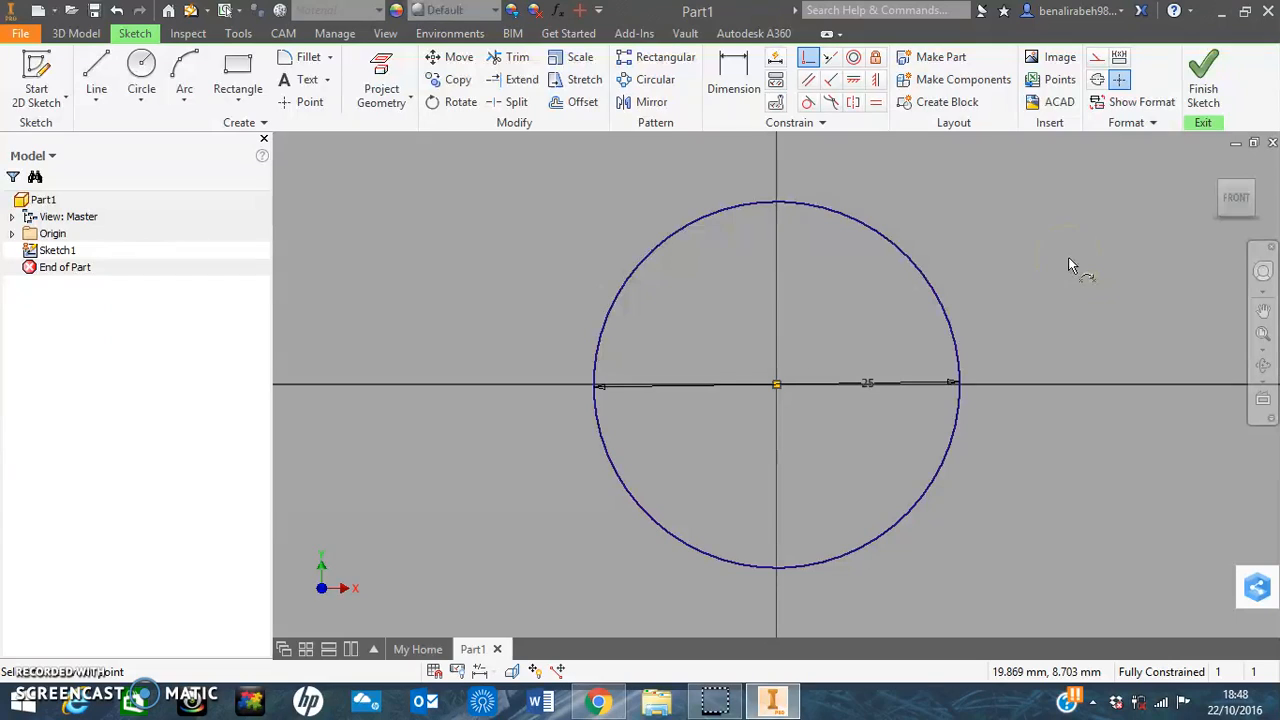
Extrude the 25 mm circle into a solid cylinder with a distance of 150 mm
key(e)
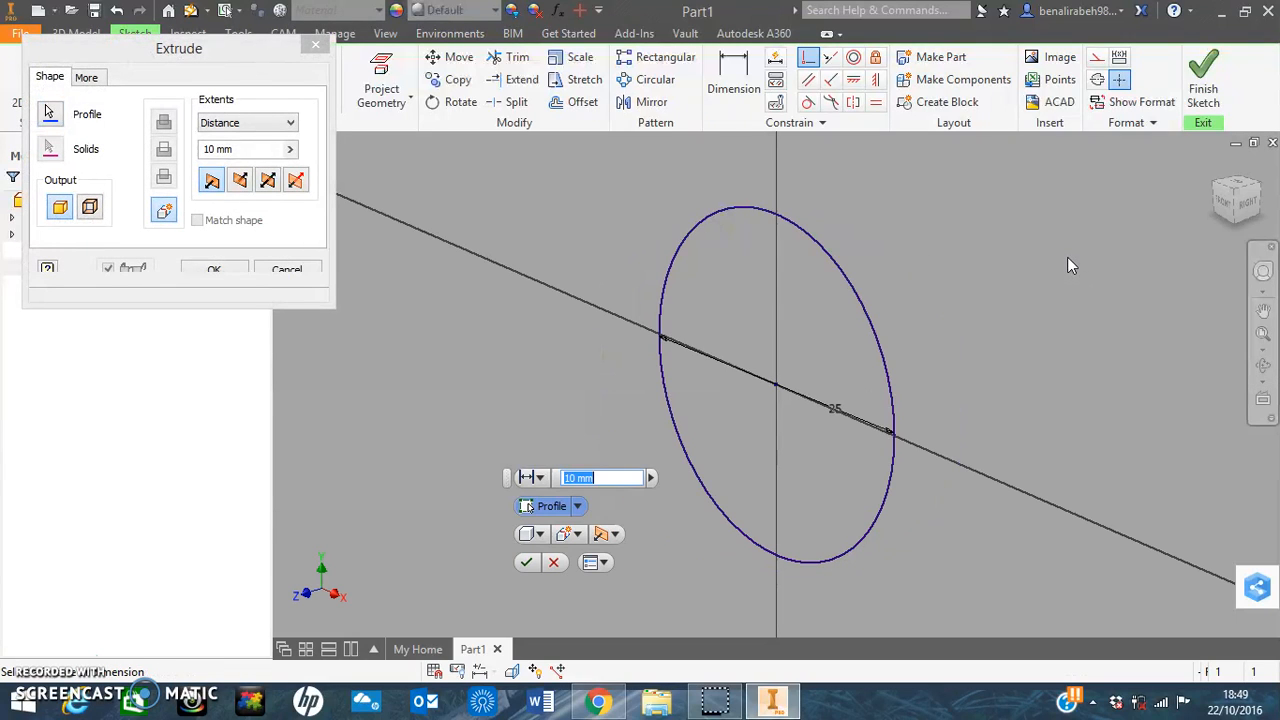
drag(209, 53, 206, 195)
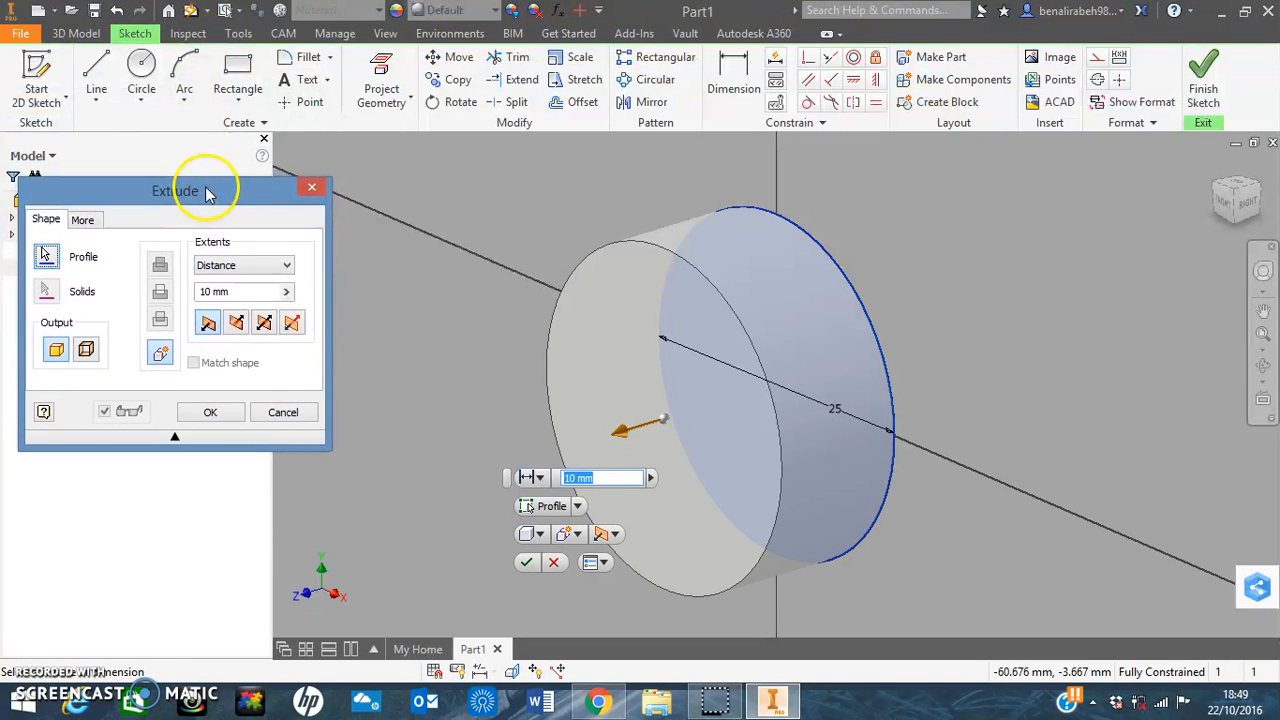
click(88, 35)
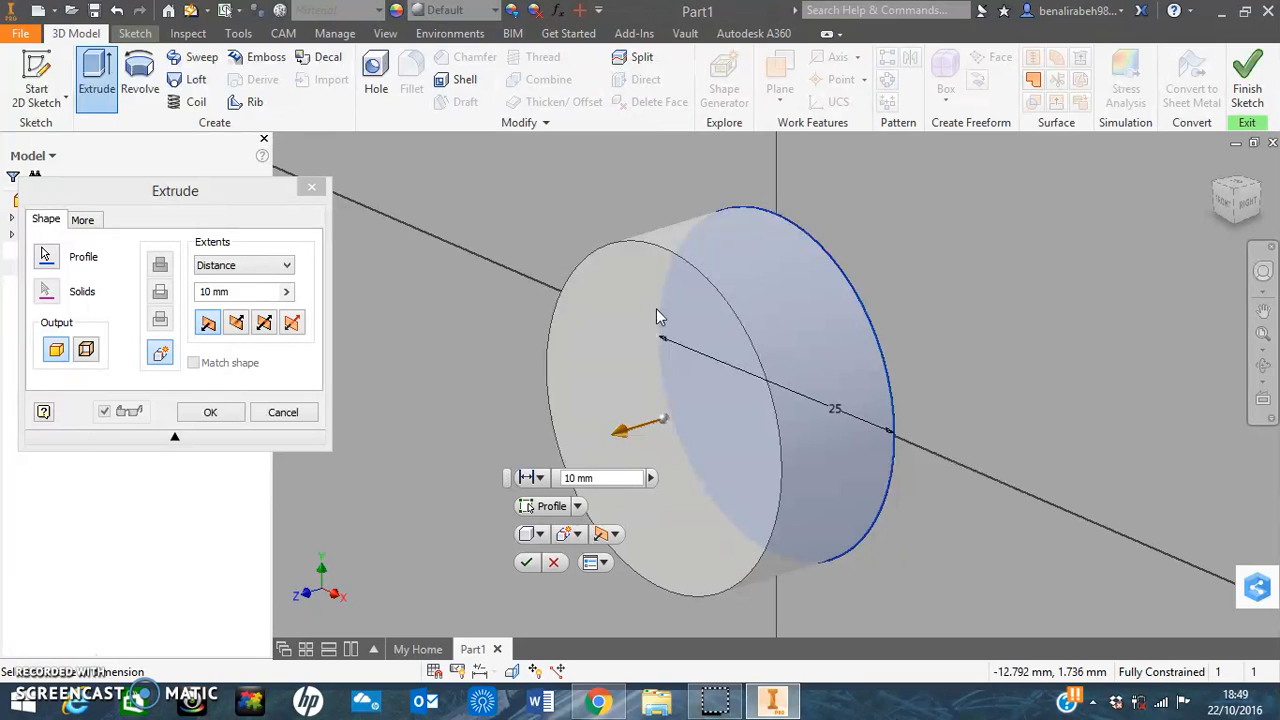
drag(645, 477, 543, 480)
text(150)
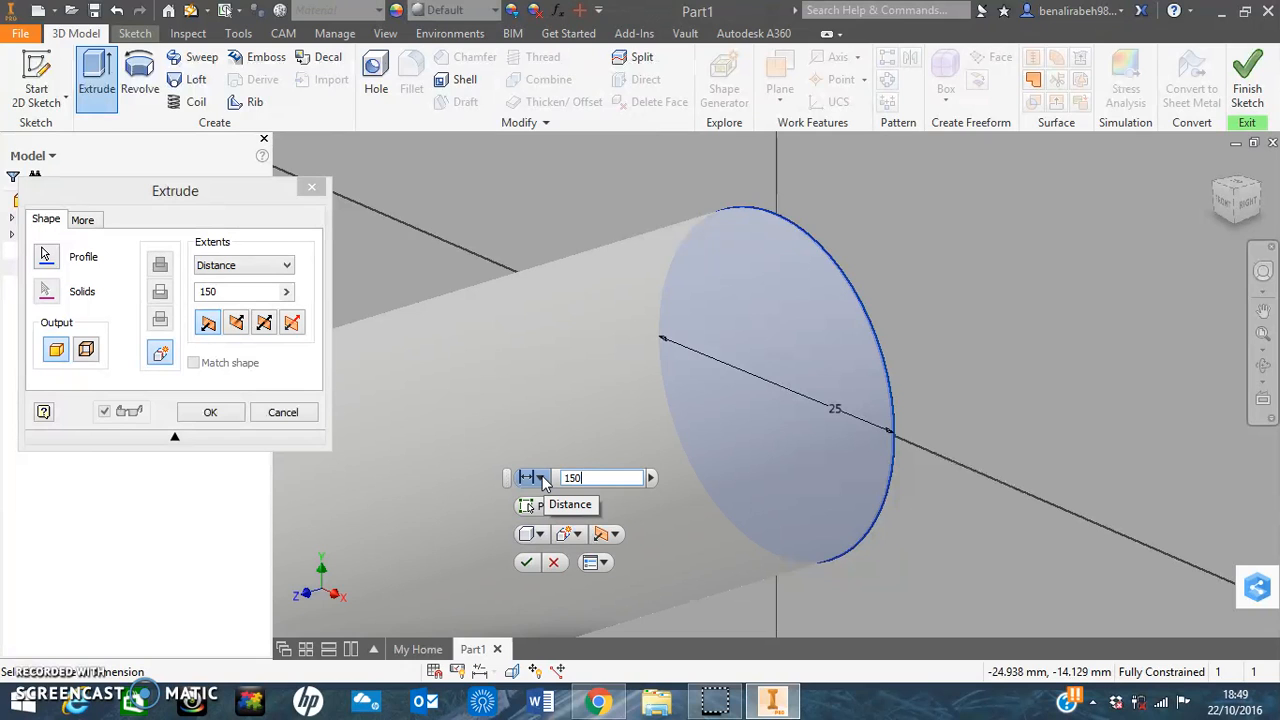
key(Return)
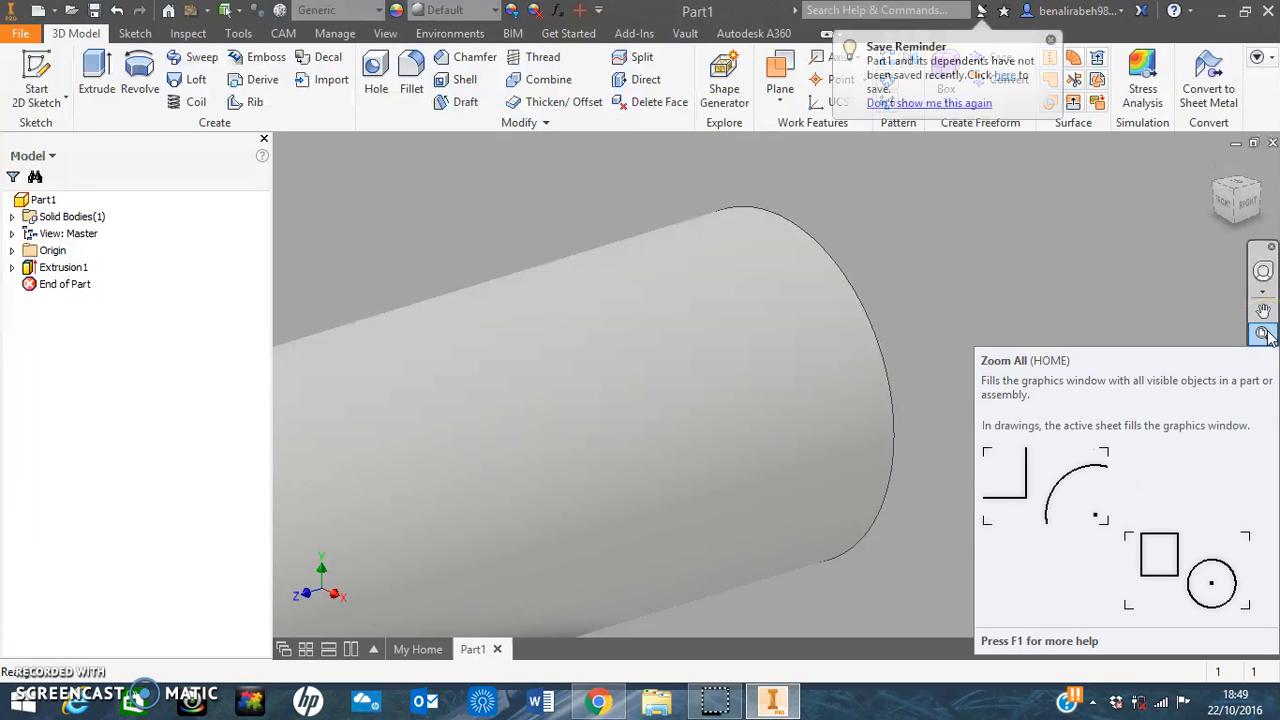
click(1263, 334)
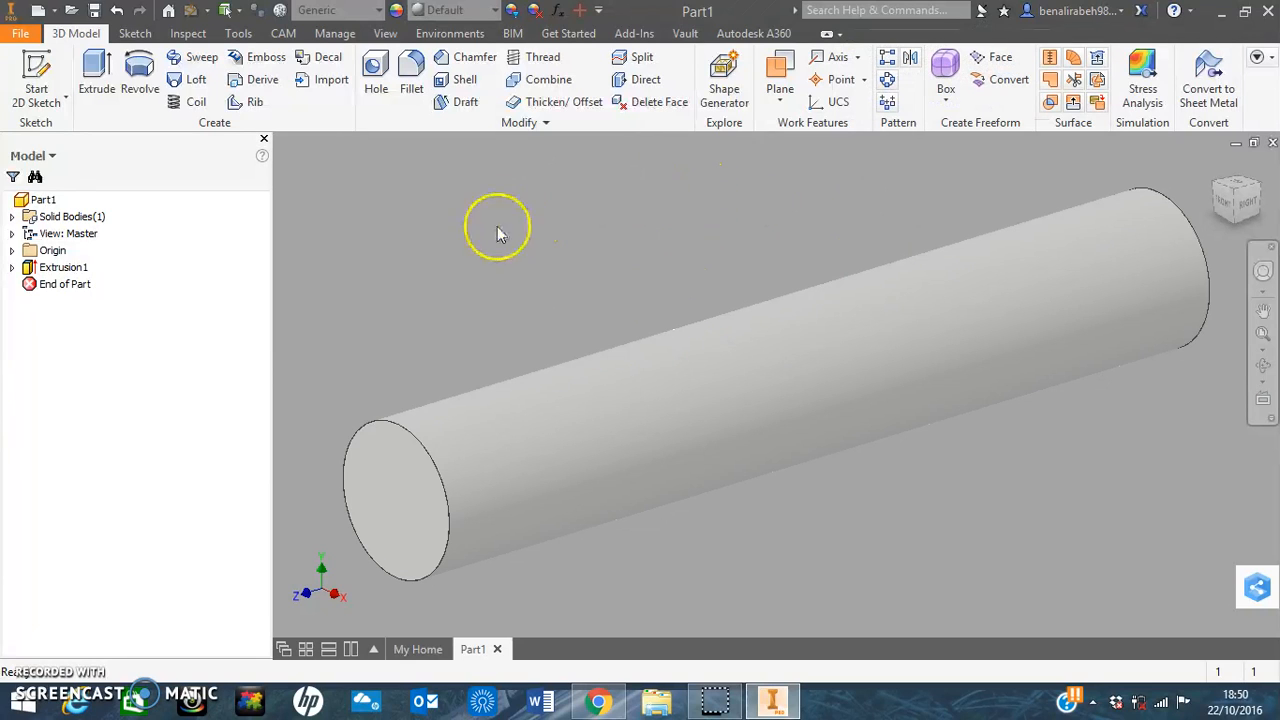
Open Step Turning.ipt from the recent documents and examine the stepped shaft from different angles
click(420, 650)
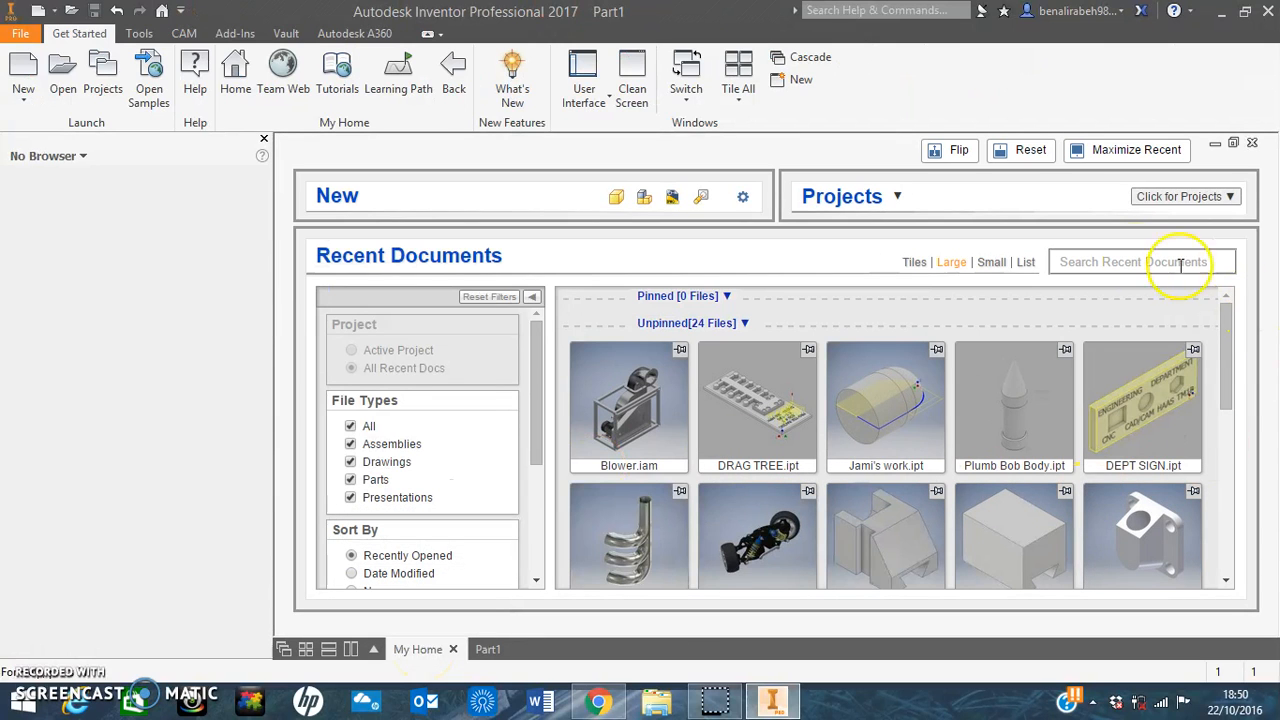
click(265, 140)
drag(1232, 358, 1223, 418)
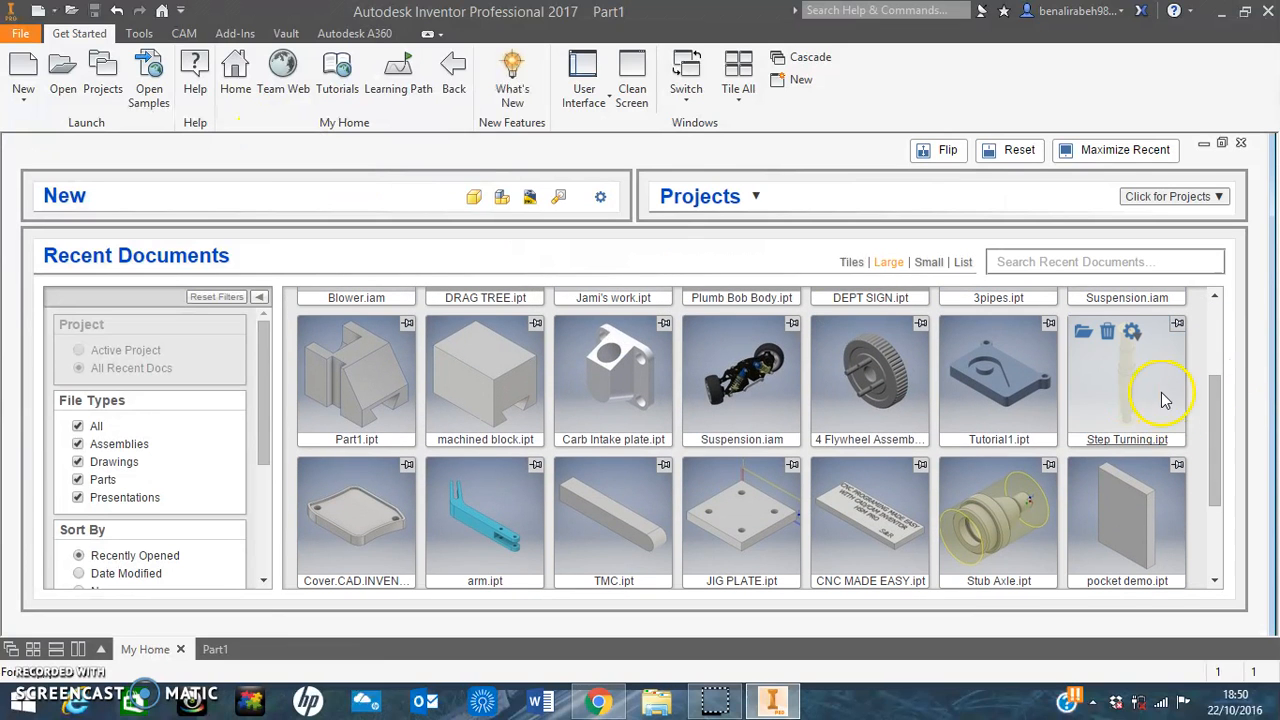
click(1084, 332)
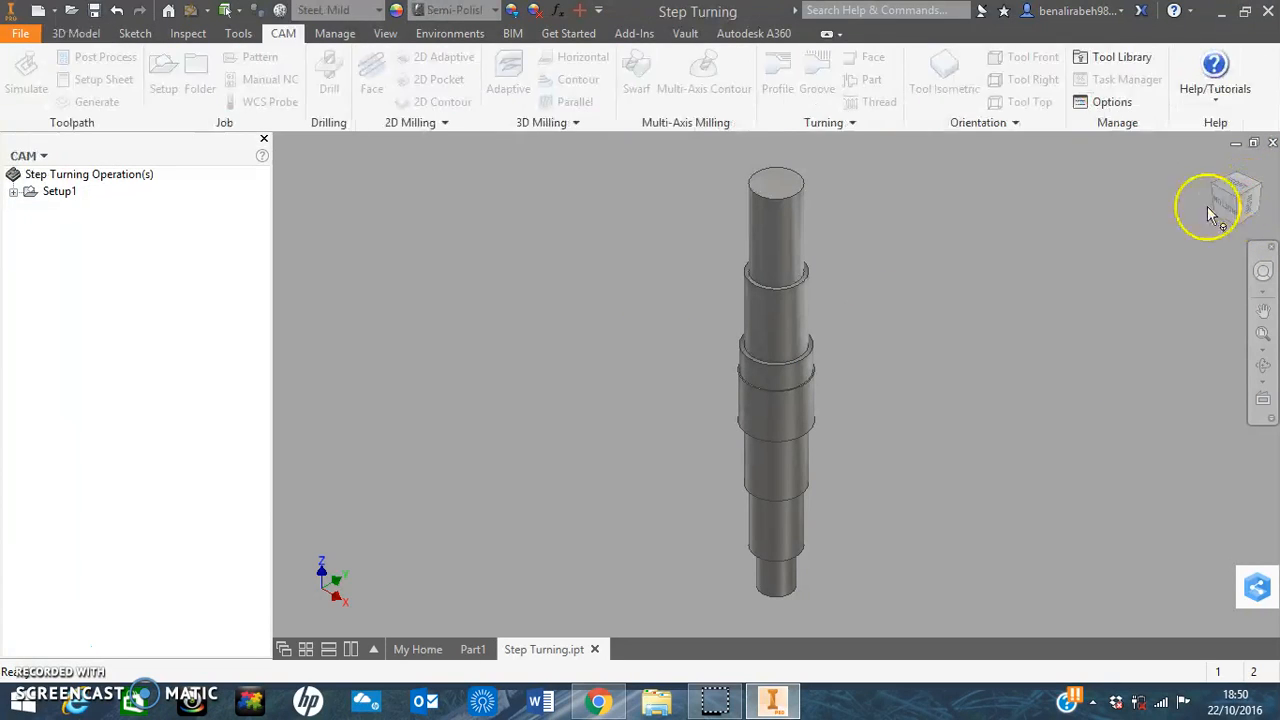
mouse_move(1240, 205)
mouse_down()
mouse_move(1186, 194)
mouse_move(909, 234)
mouse_move(898, 295)
mouse_move(1010, 314)
mouse_up()
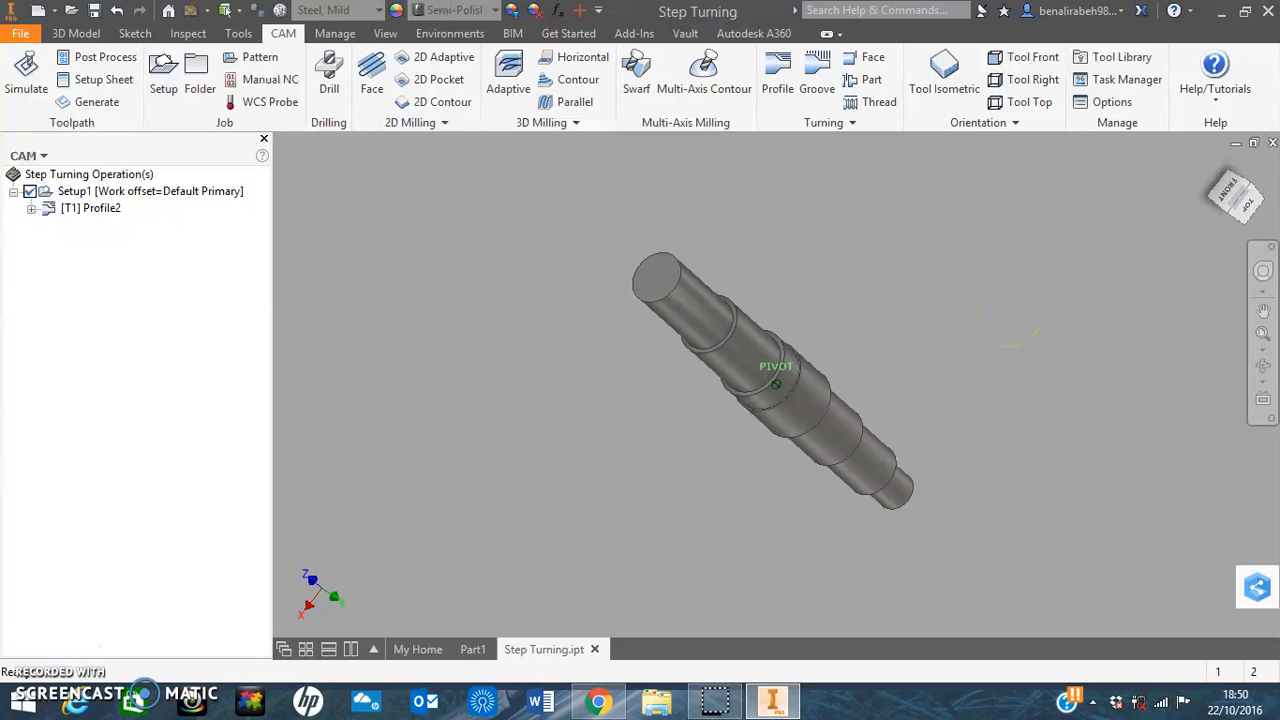
mouse_move(1010, 315)
mouse_down()
mouse_move(966, 443)
mouse_move(886, 417)
mouse_move(670, 393)
mouse_move(542, 266)
mouse_up()
Return to Part1 and start a new 2D sketch on the cylinder's near end face
click(472, 649)
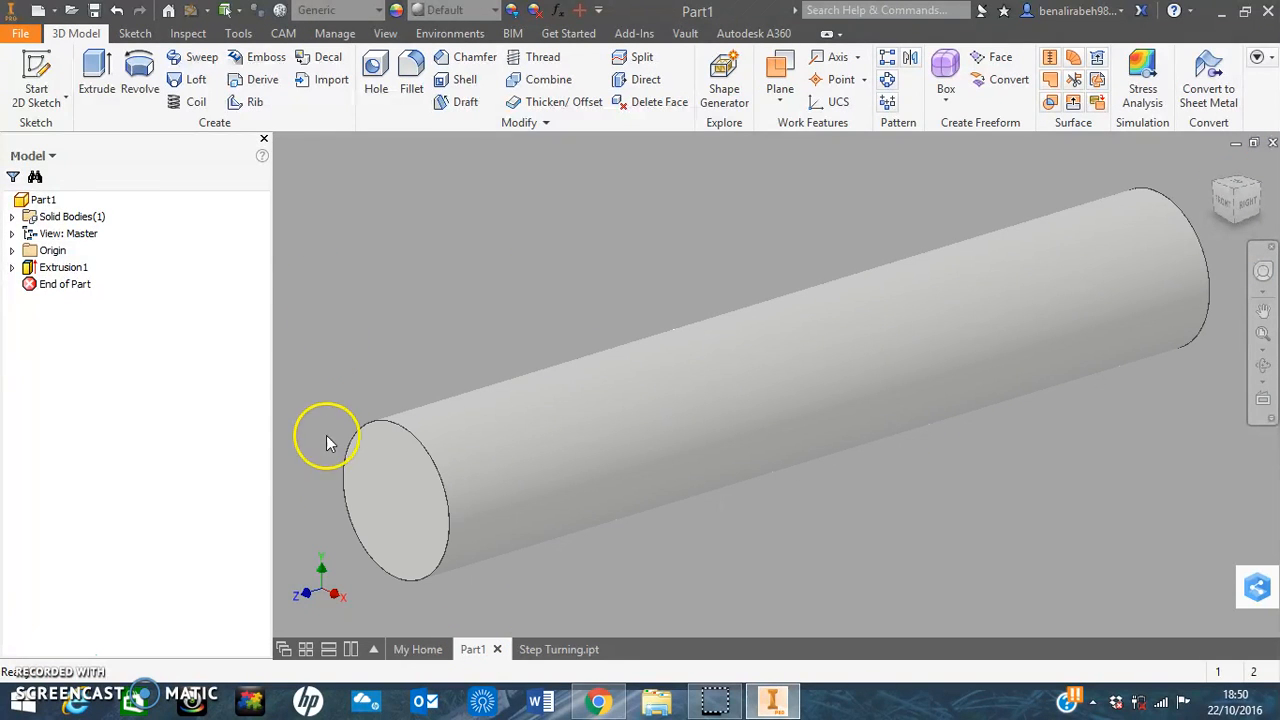
click(388, 497)
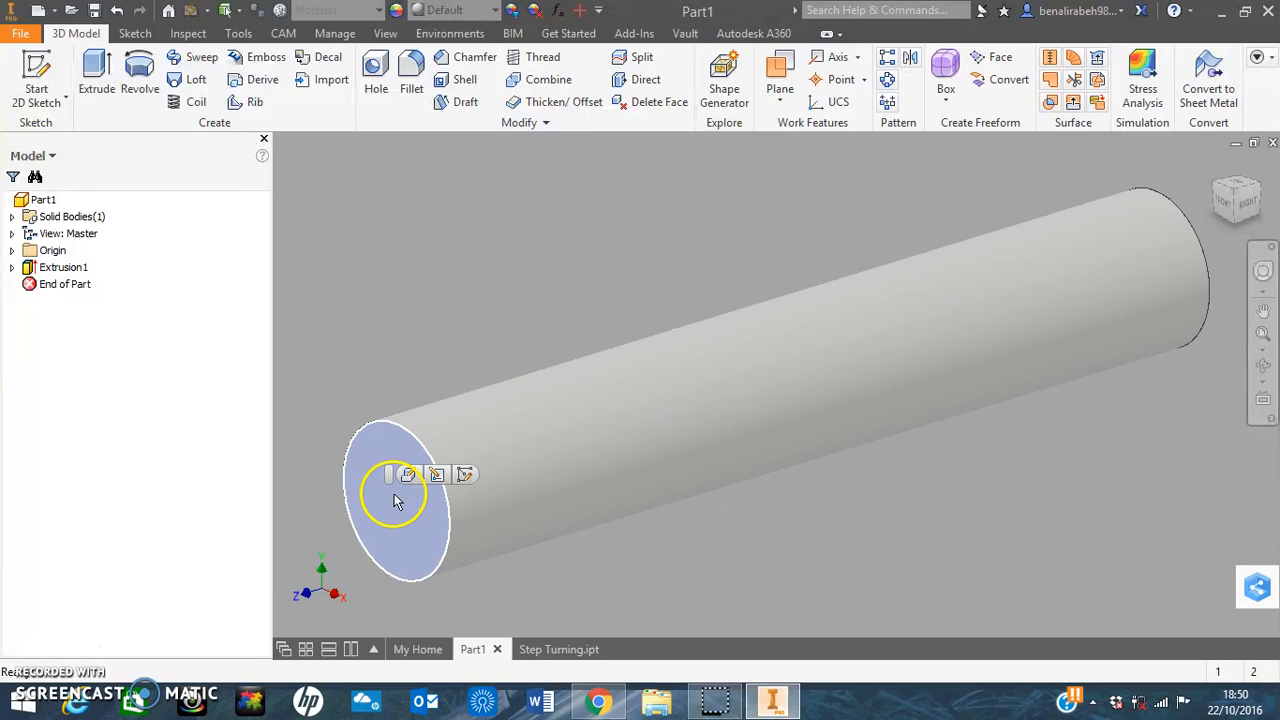
click(464, 478)
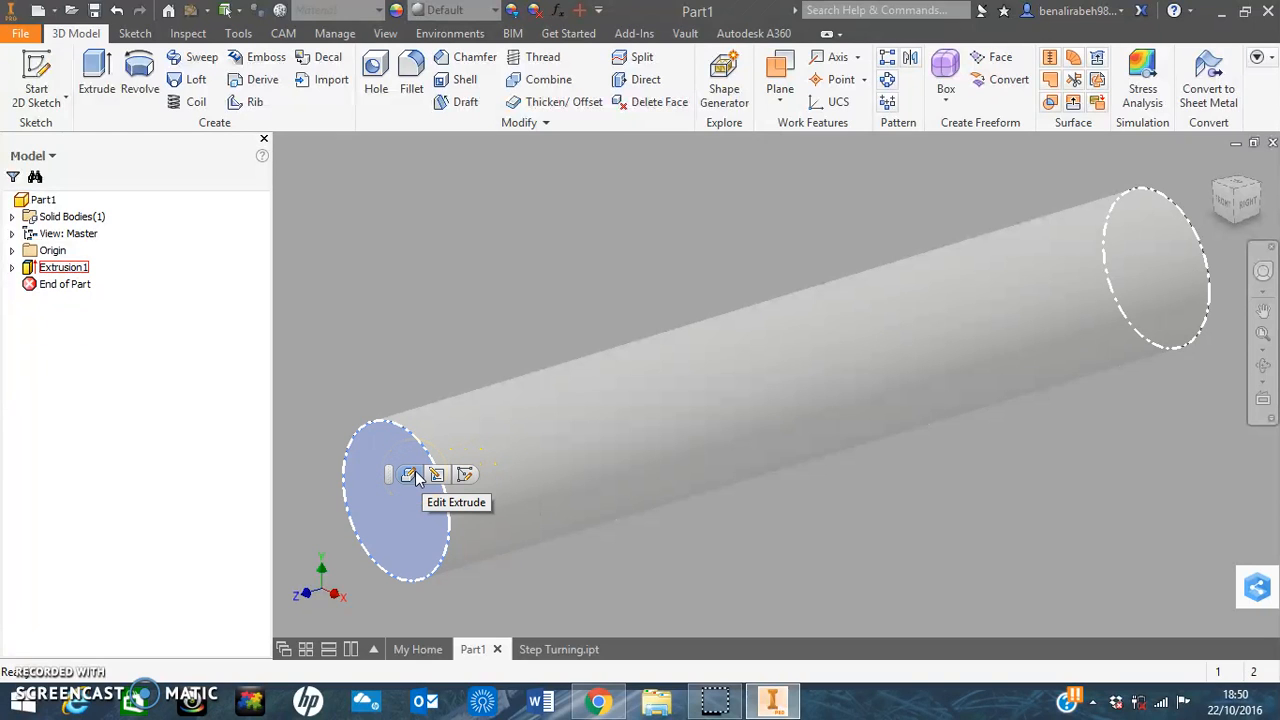
click(467, 477)
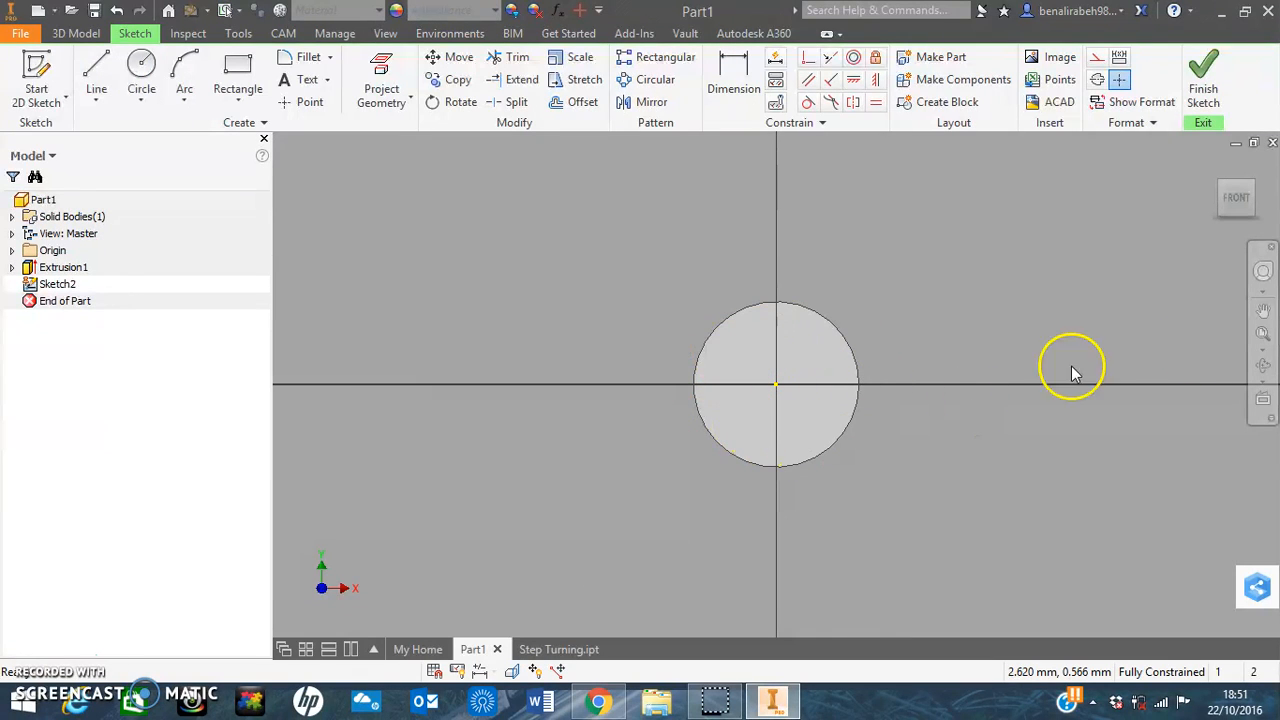
click(1264, 334)
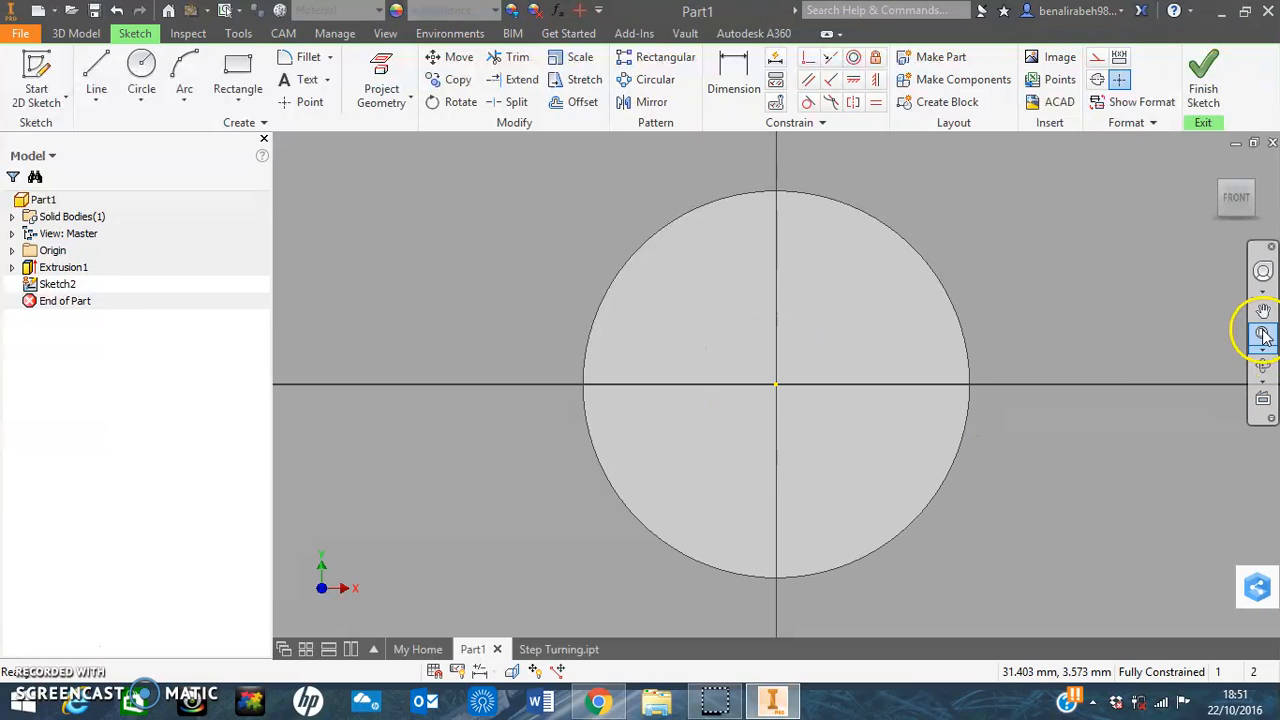